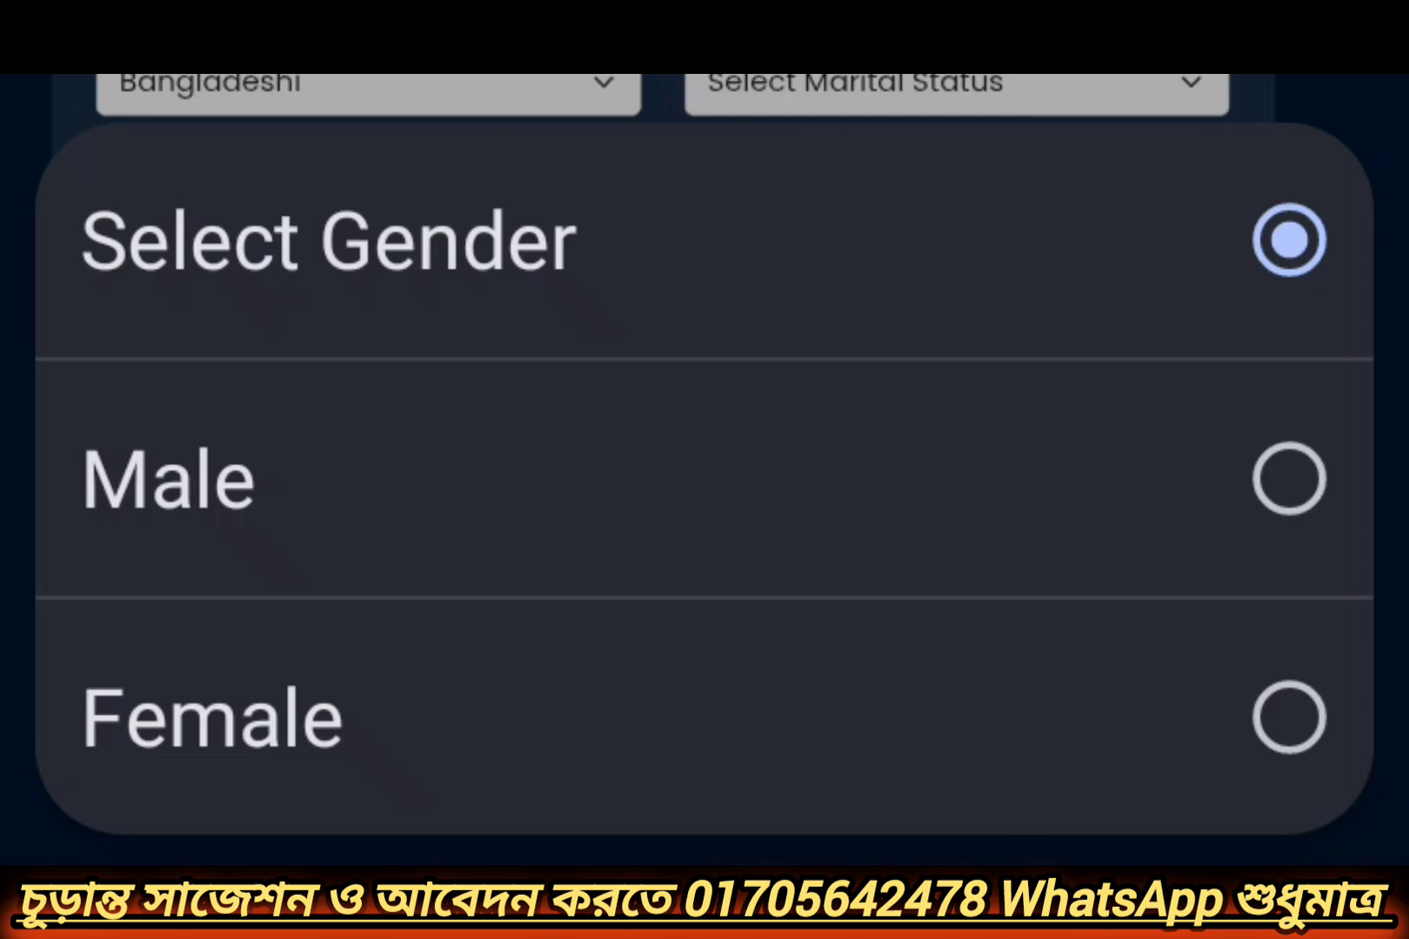
Set the applicant's gender to Male and marital status to Unmarried in the personal details
click(1274, 409)
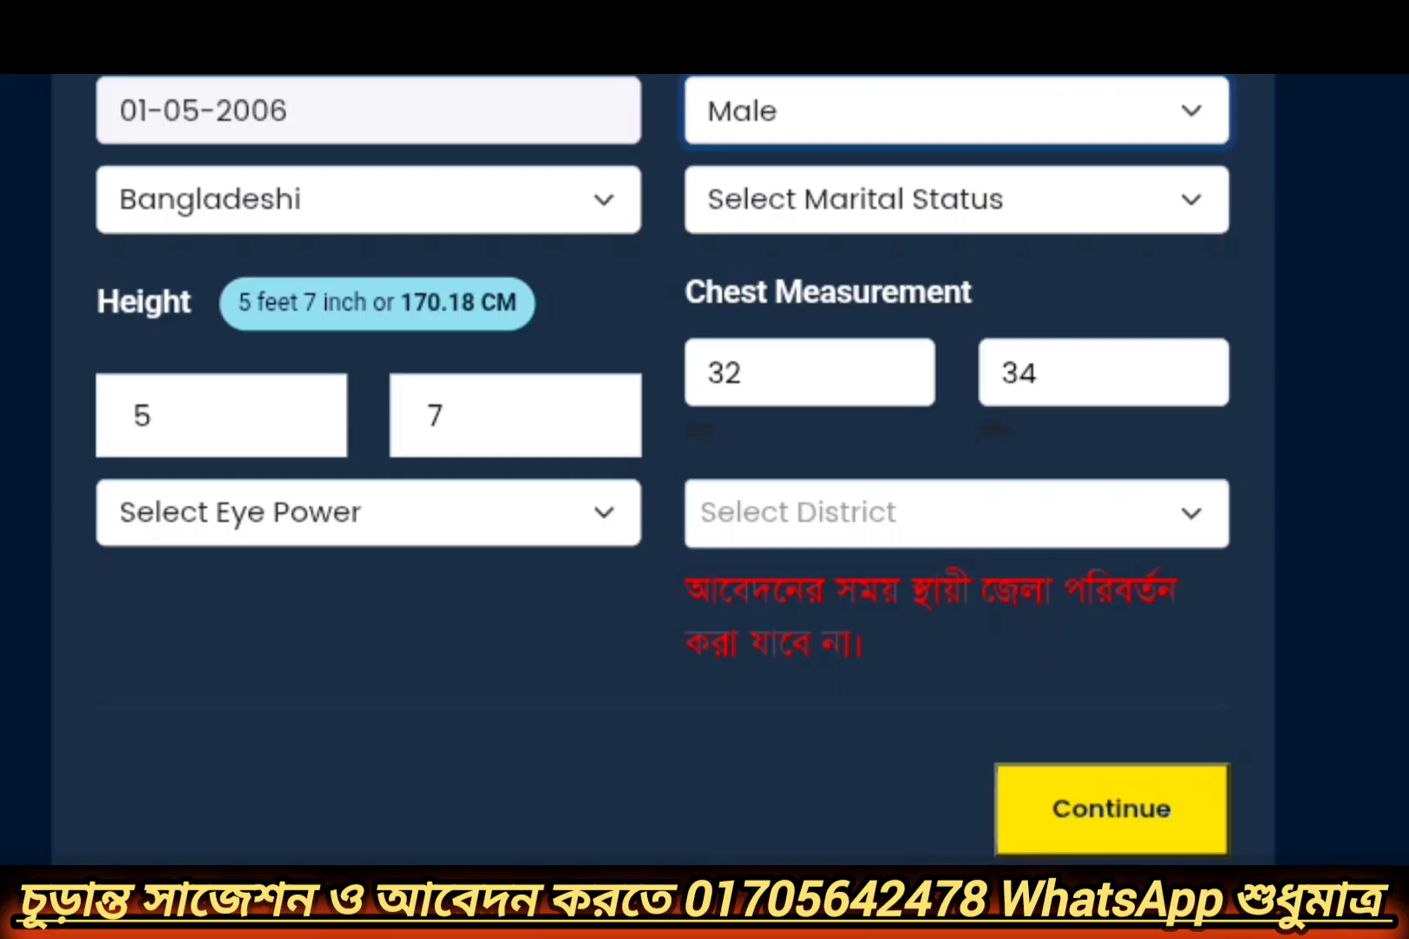
click(1189, 231)
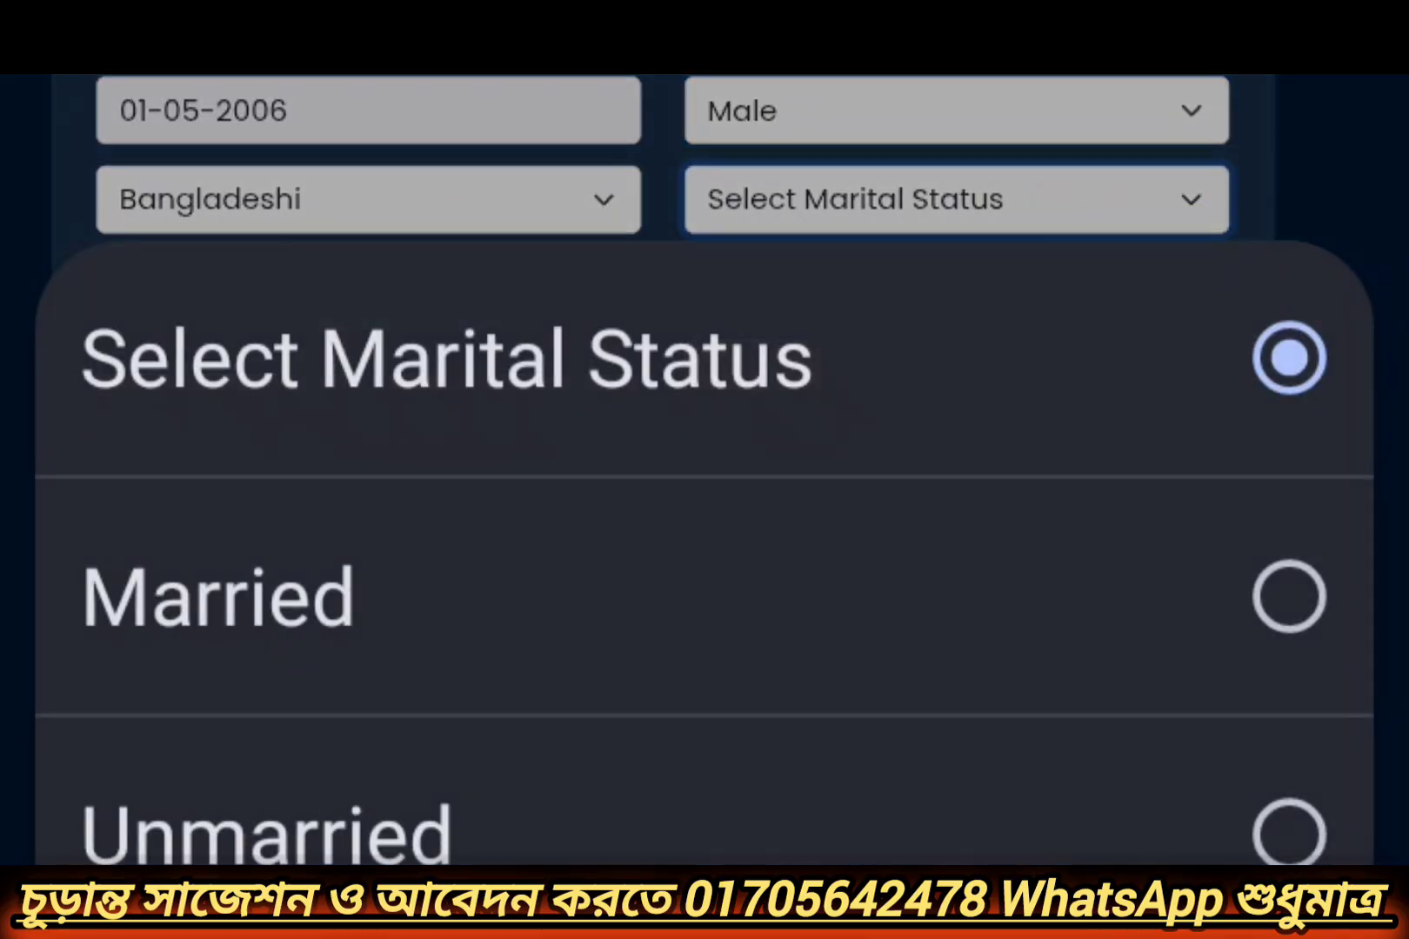
click(1288, 833)
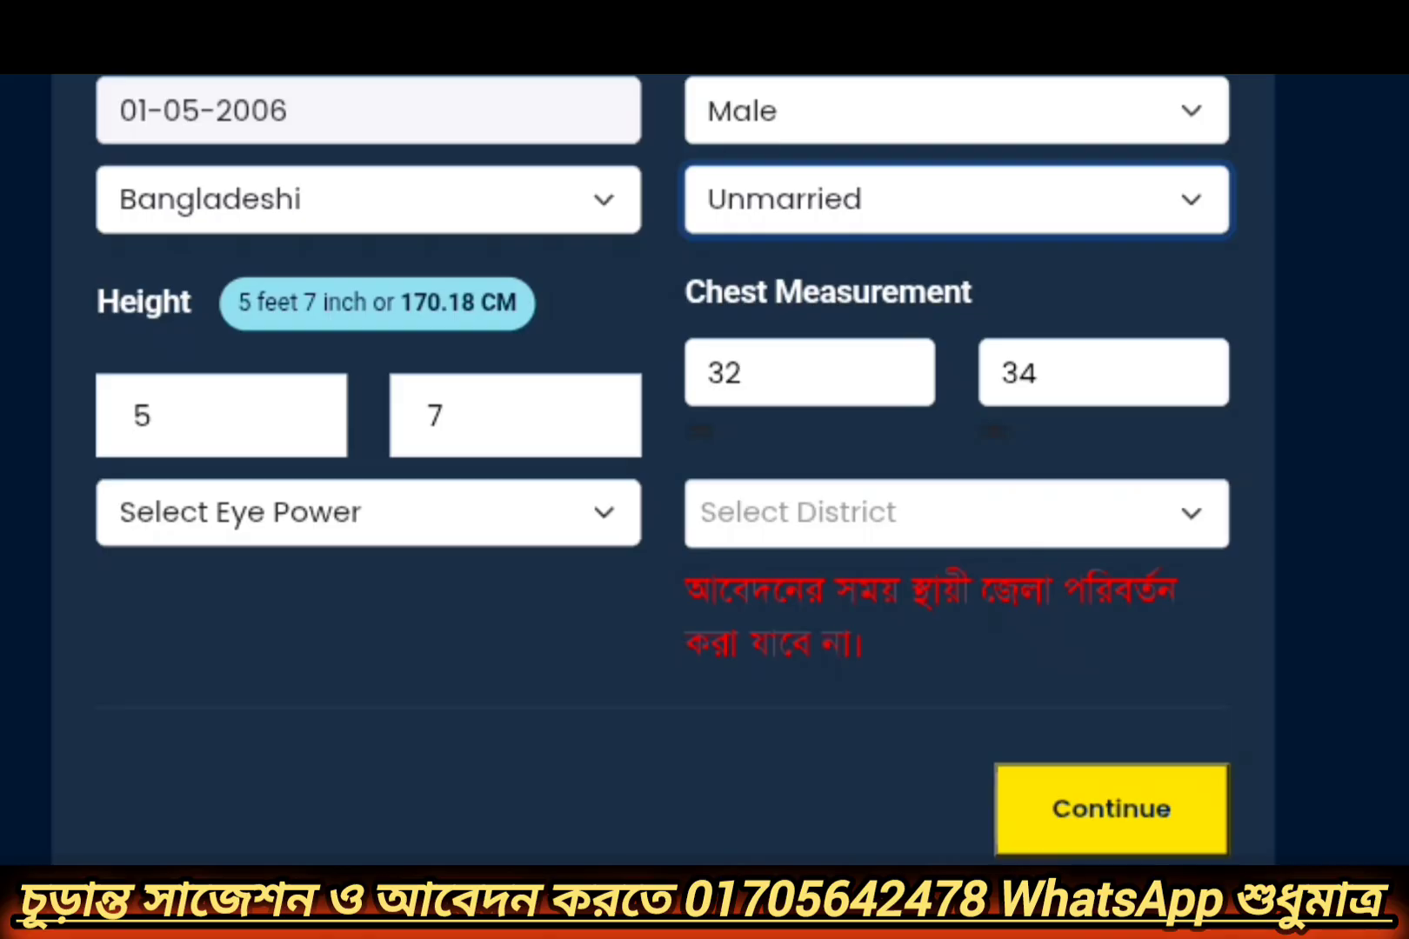
Set the applicant's eye power to 6/6 in the personal details
scroll(872, 569, down, 3)
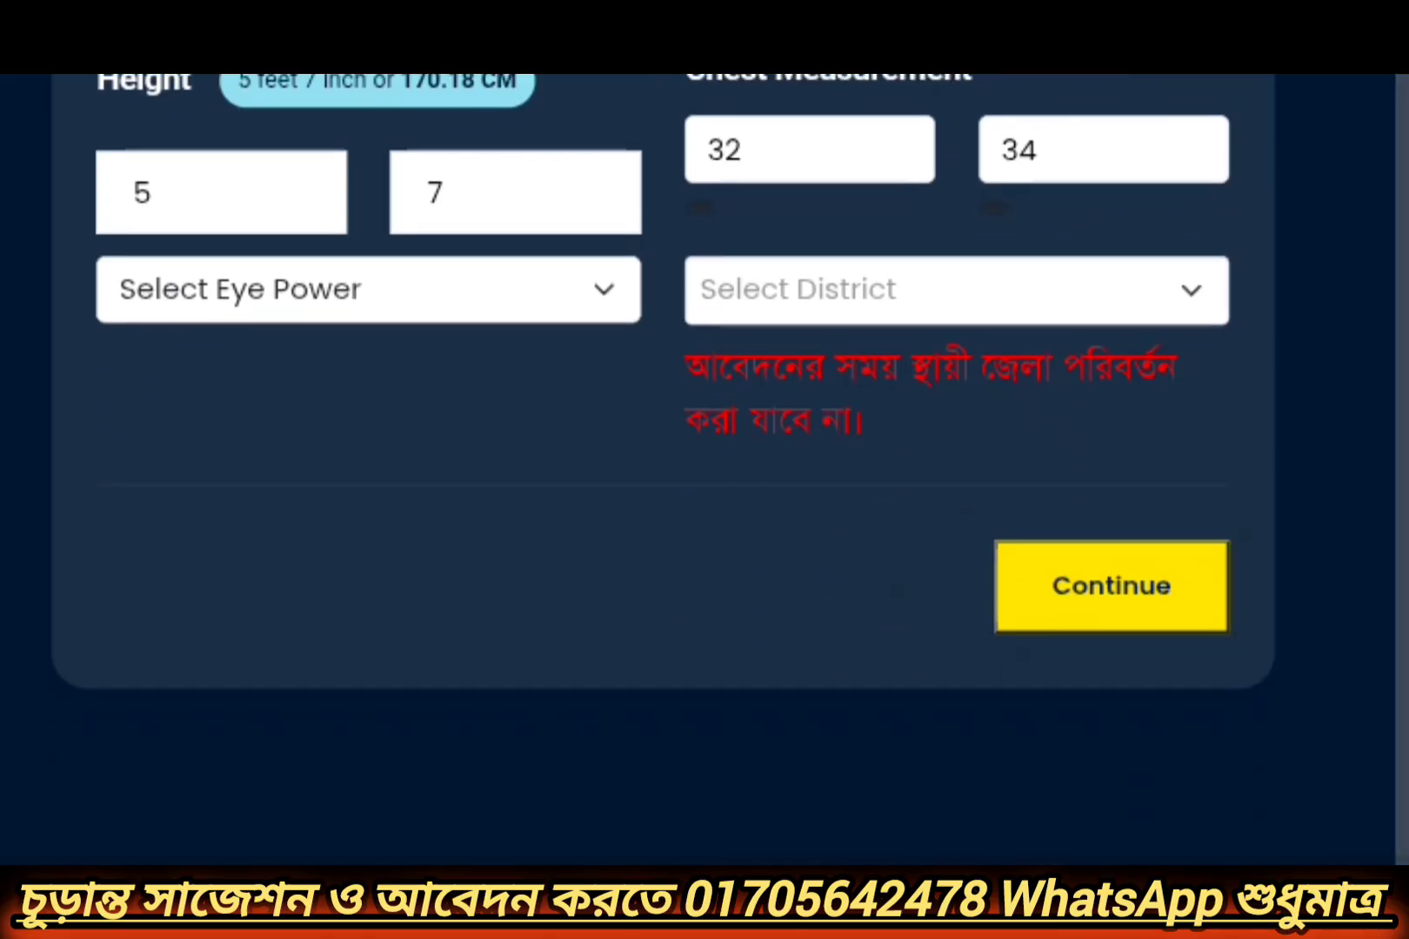
click(585, 280)
click(609, 715)
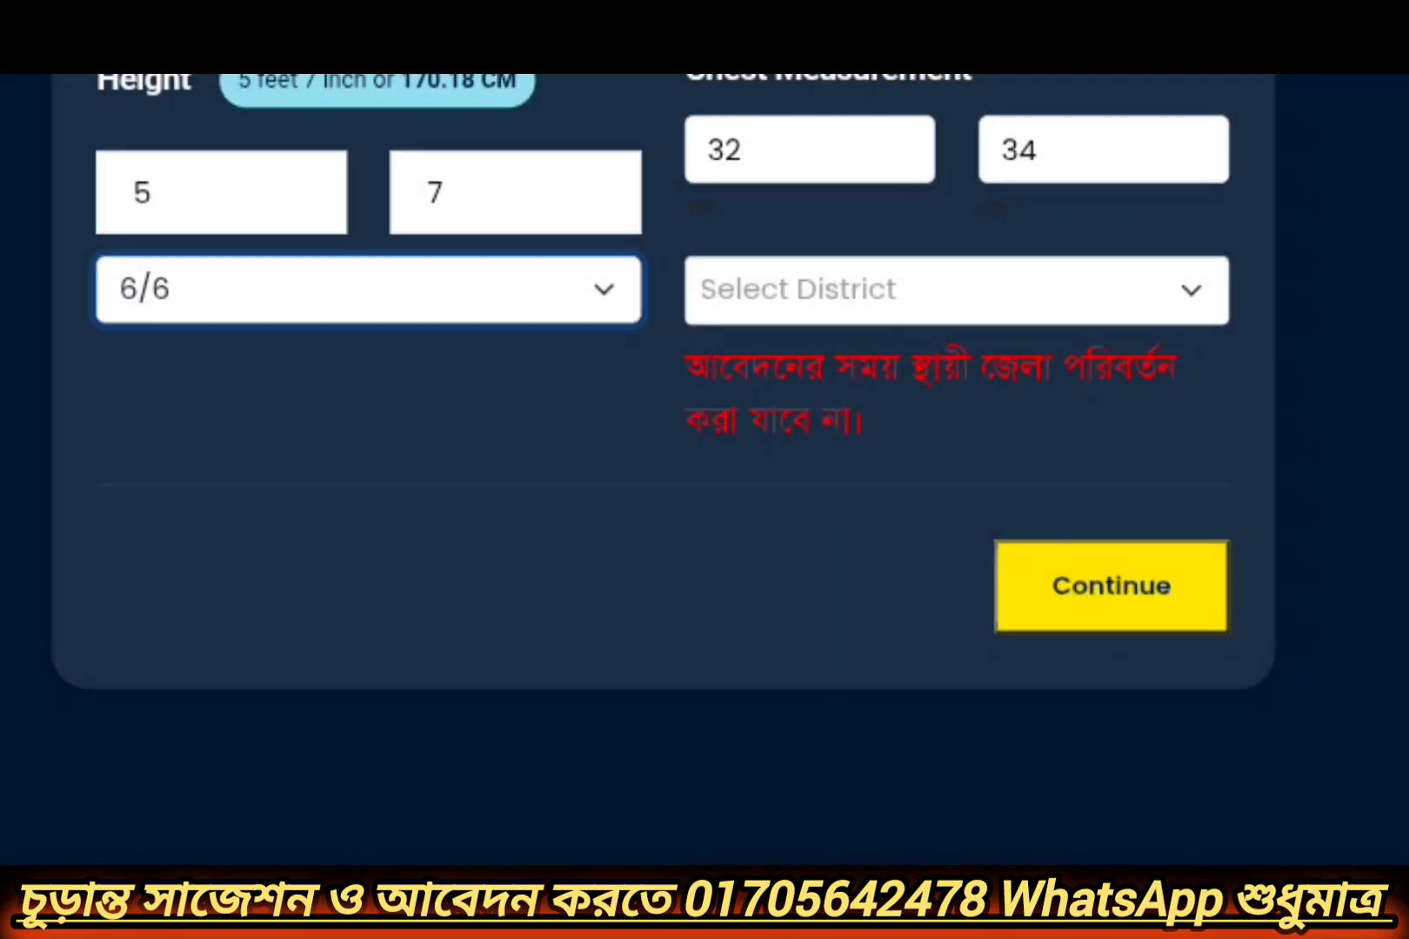
Choose Chattogram as the applicant's district and continue to the academic details
scroll(663, 470, up, 4)
click(957, 645)
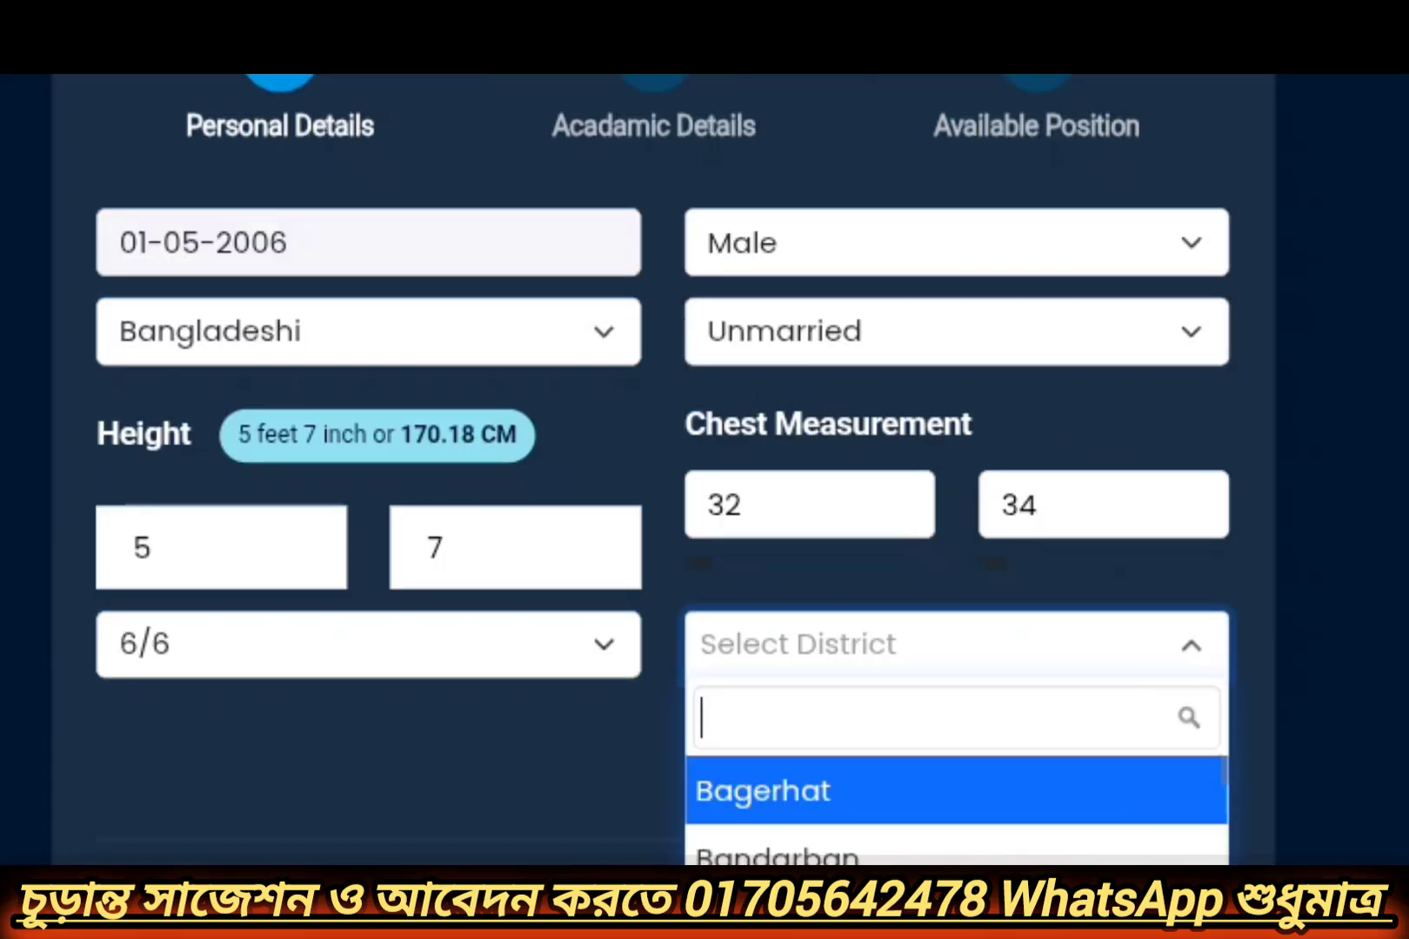
text(c)
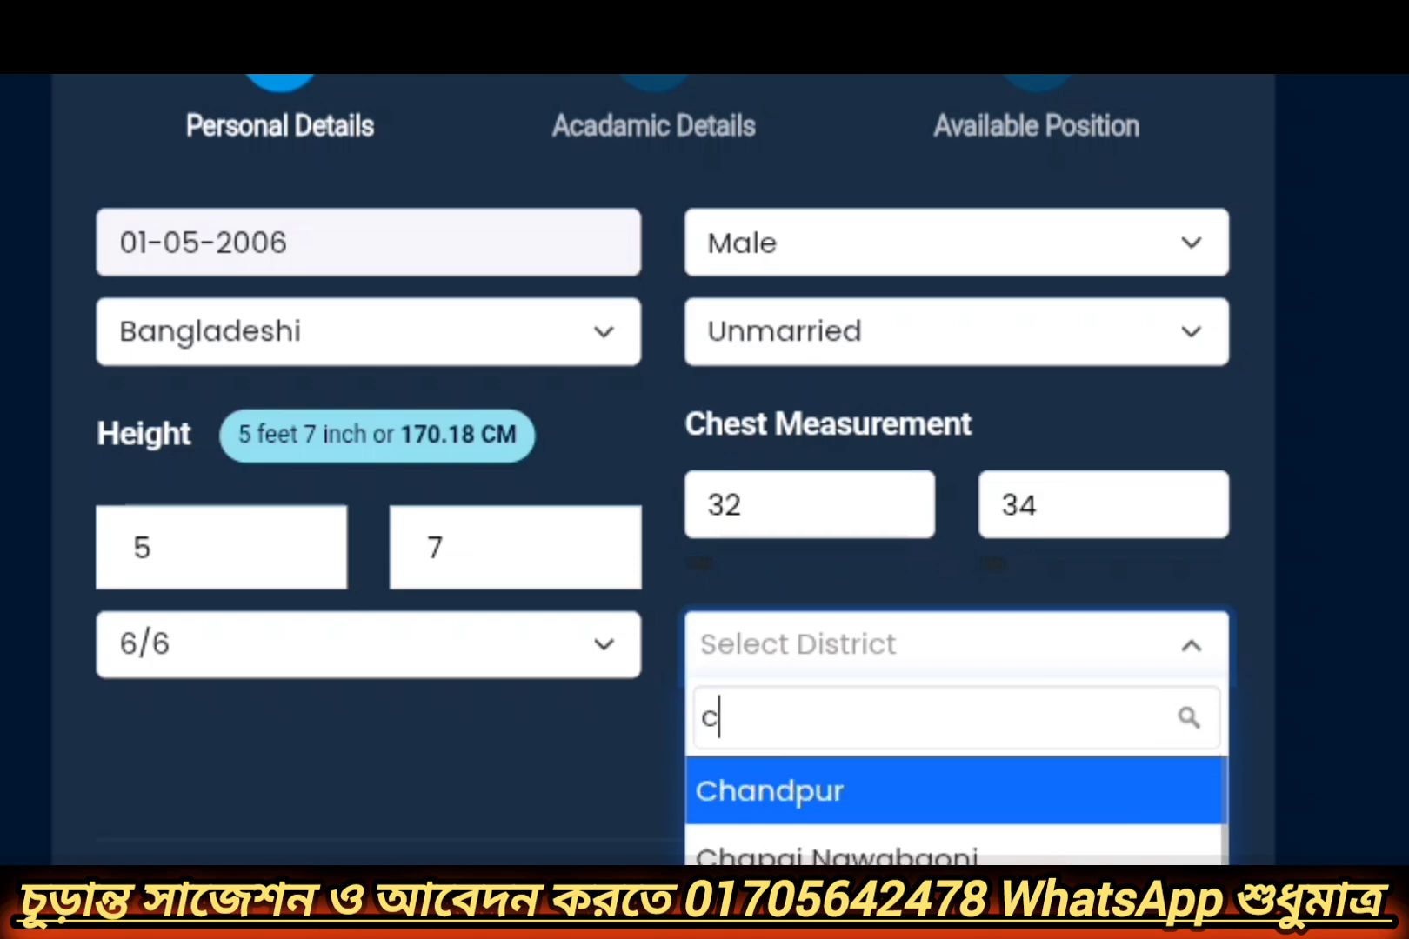
click(956, 924)
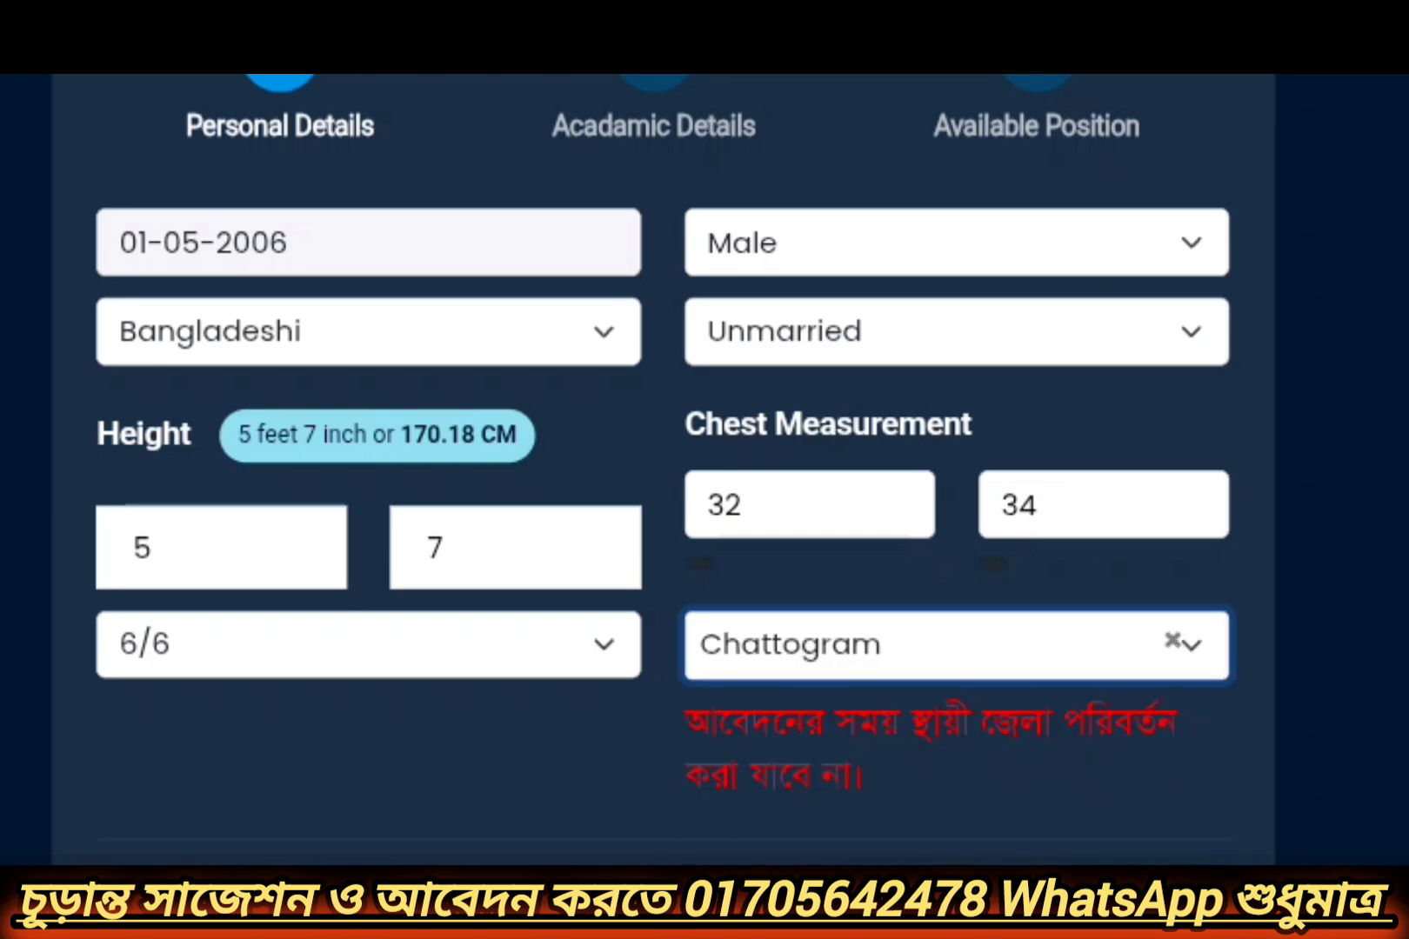
scroll(663, 469, down, 3)
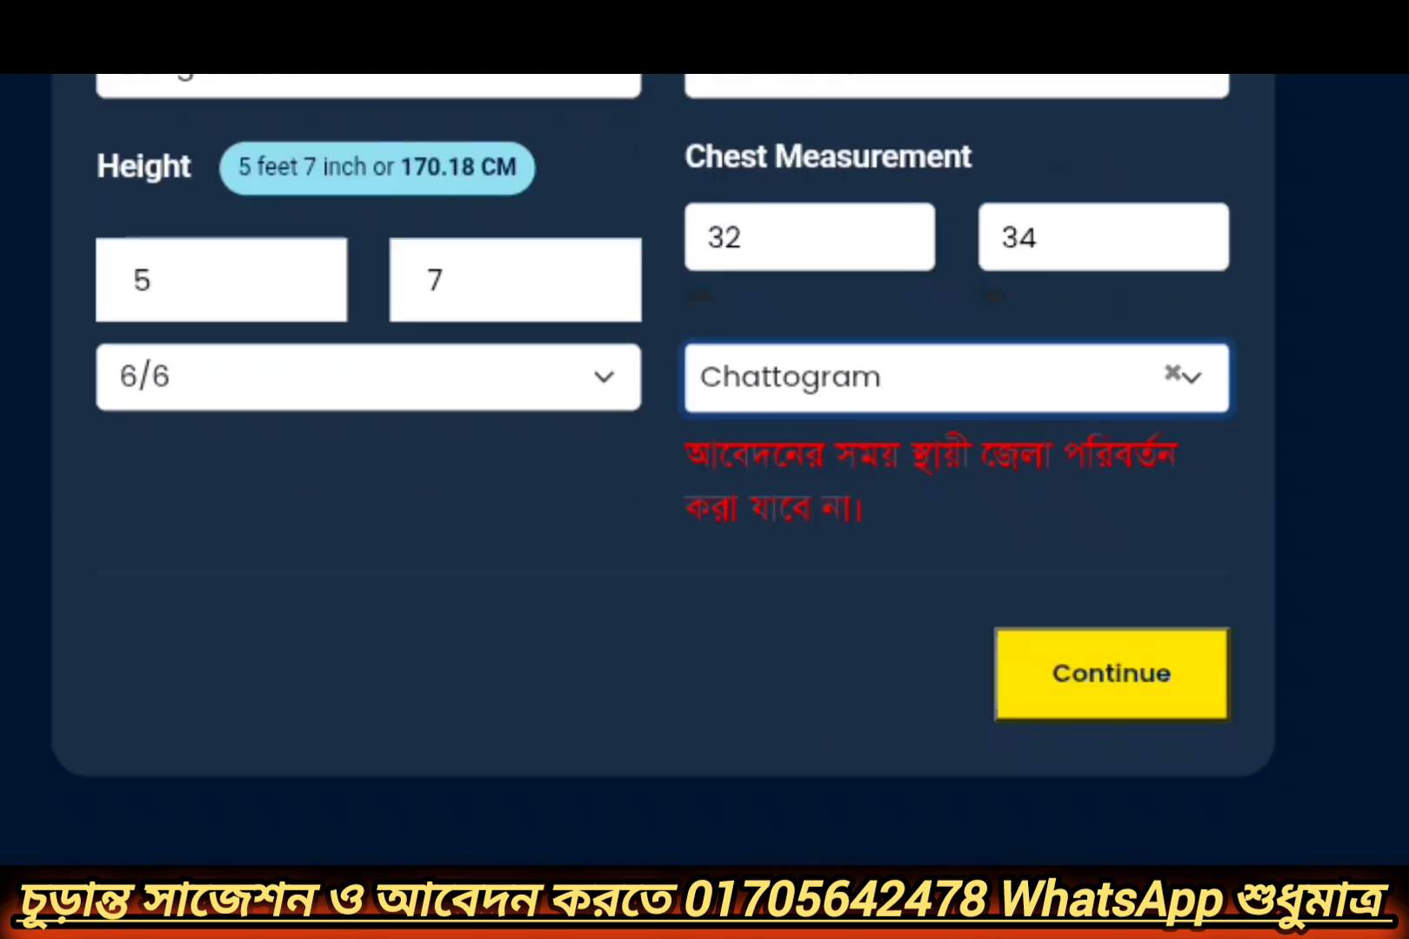
click(1111, 674)
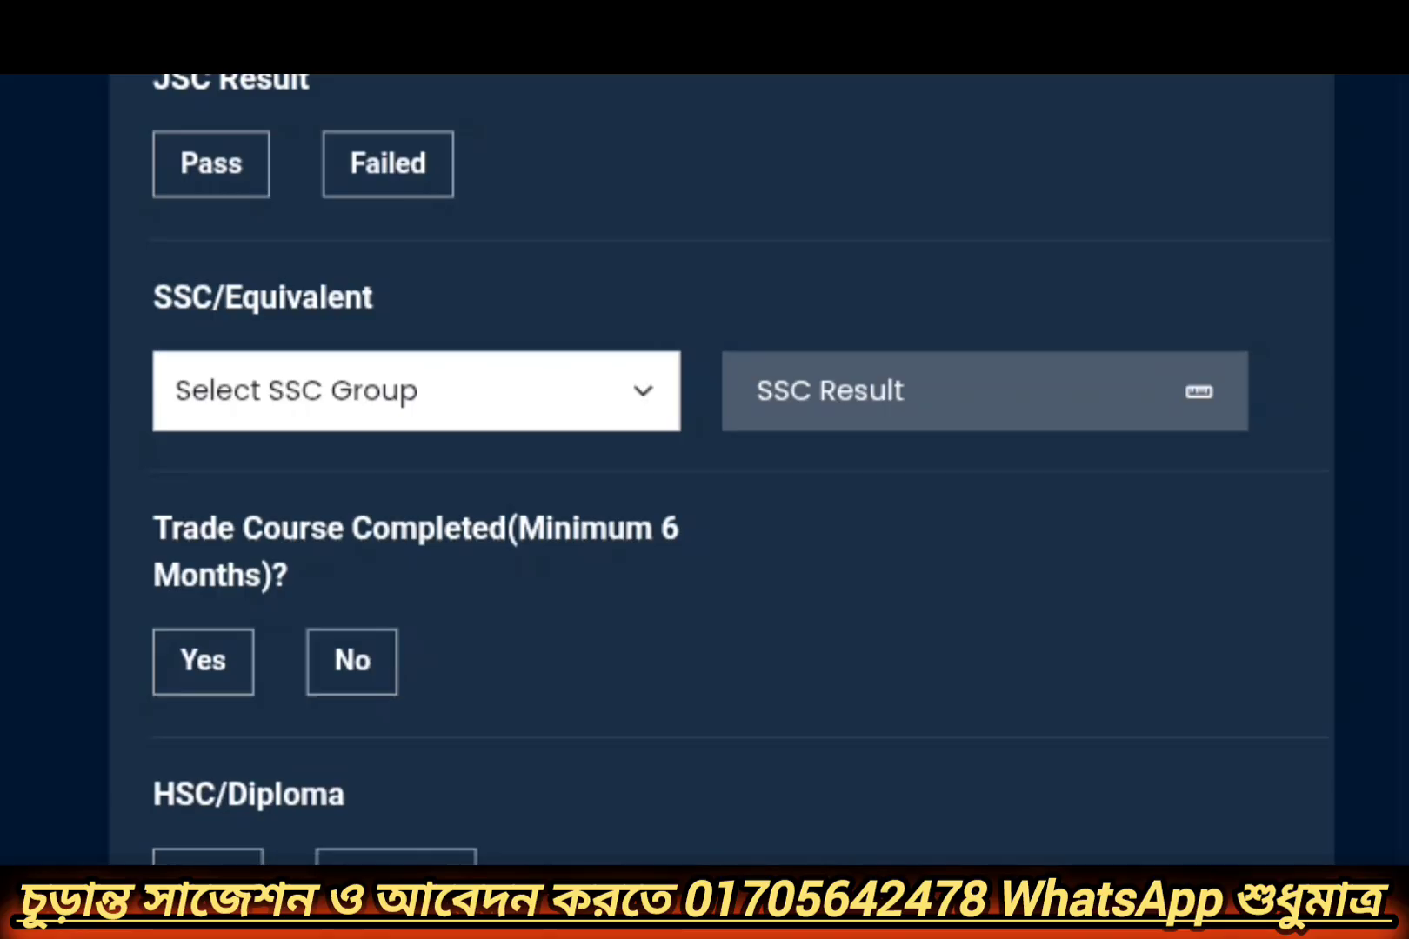
Mark the JSC result as Pass and answer No for the completed trade course
click(252, 171)
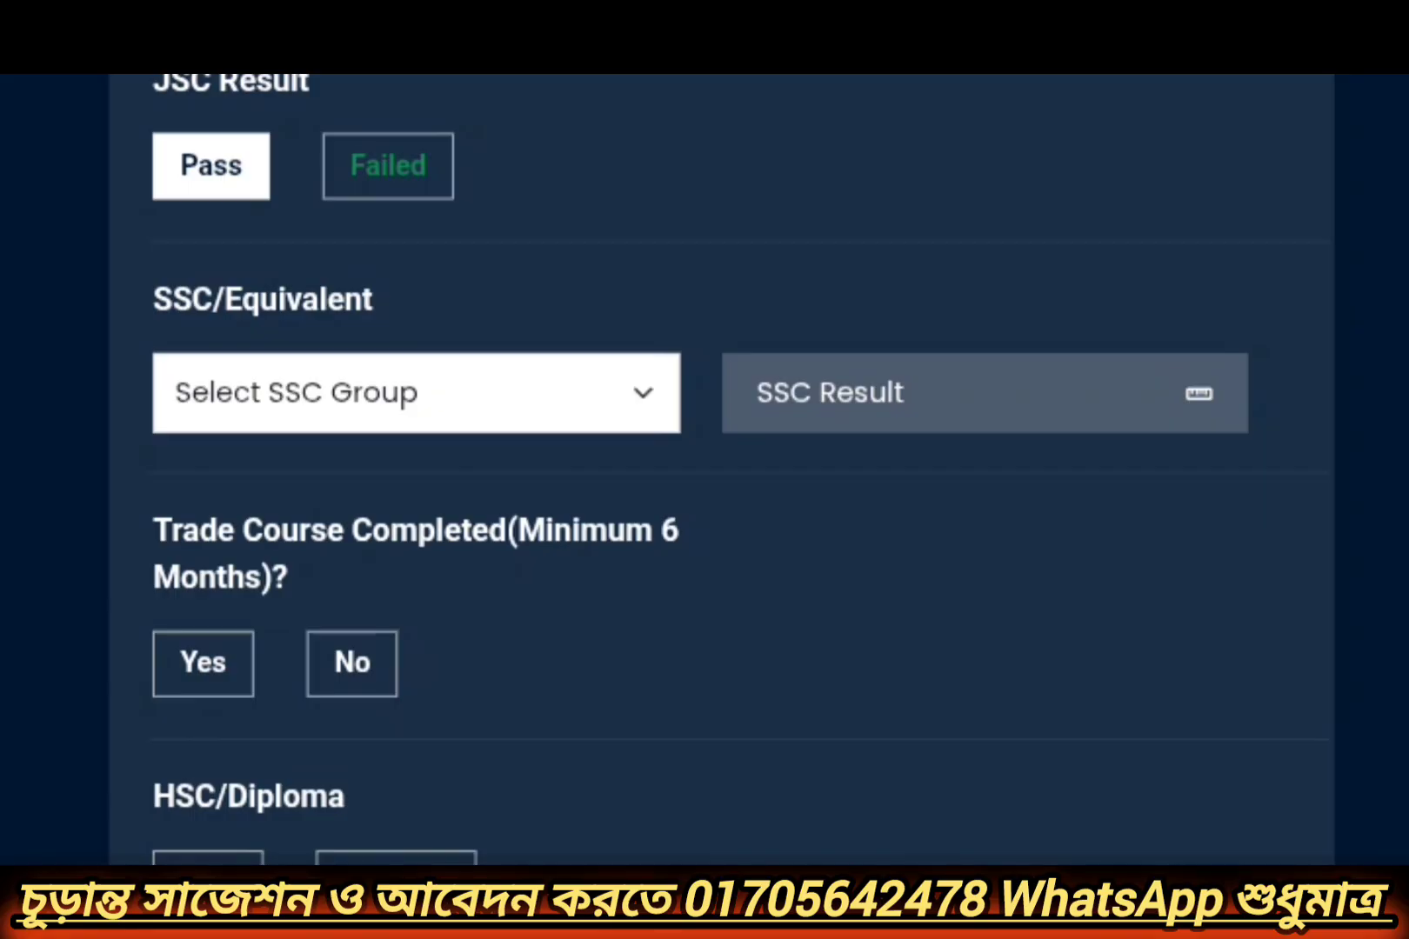
click(203, 664)
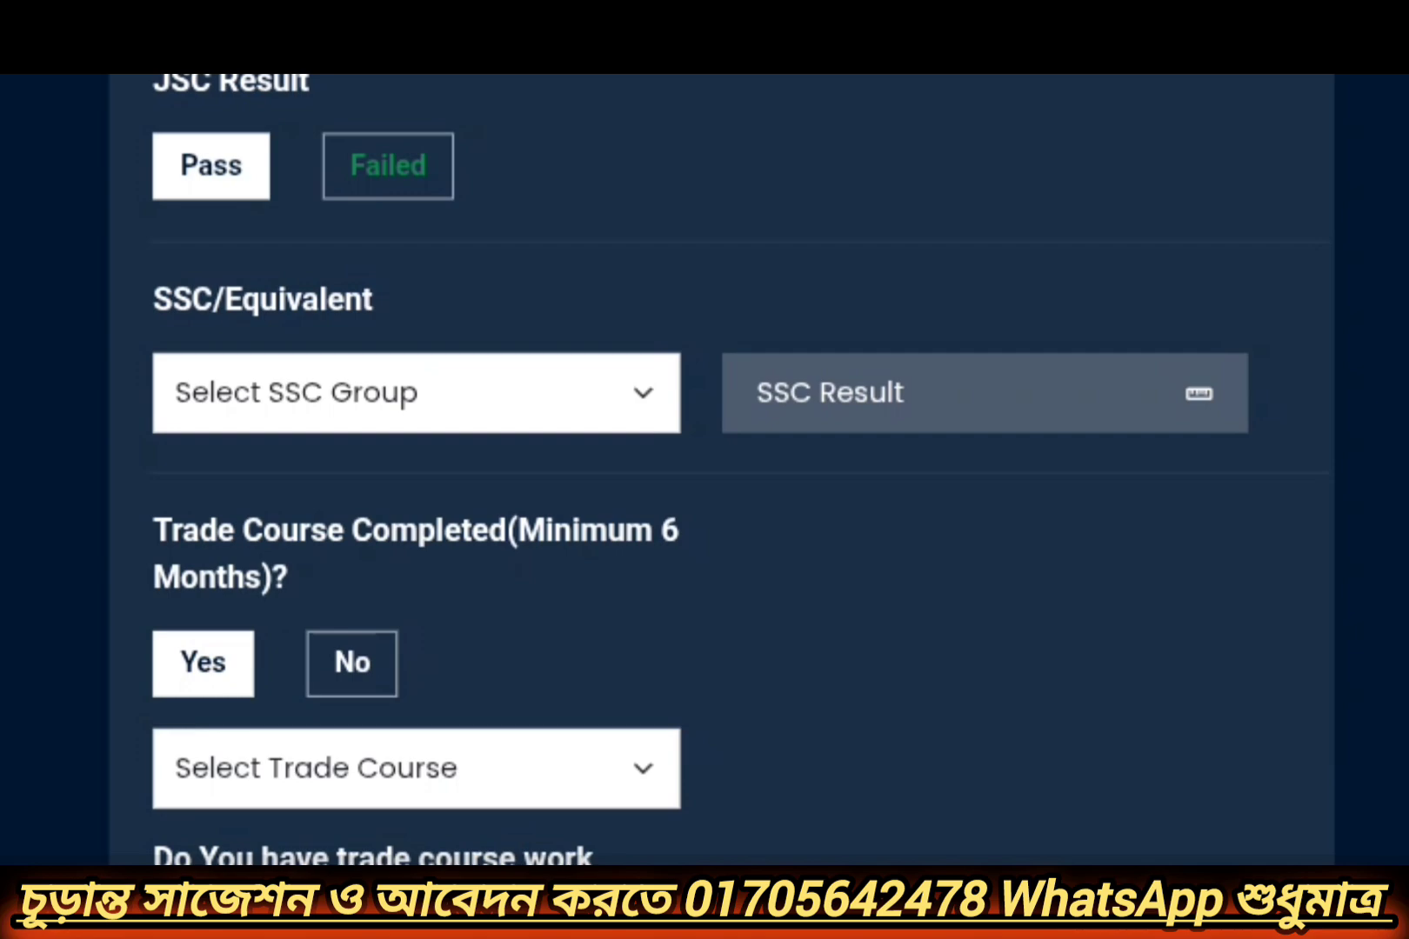
click(351, 664)
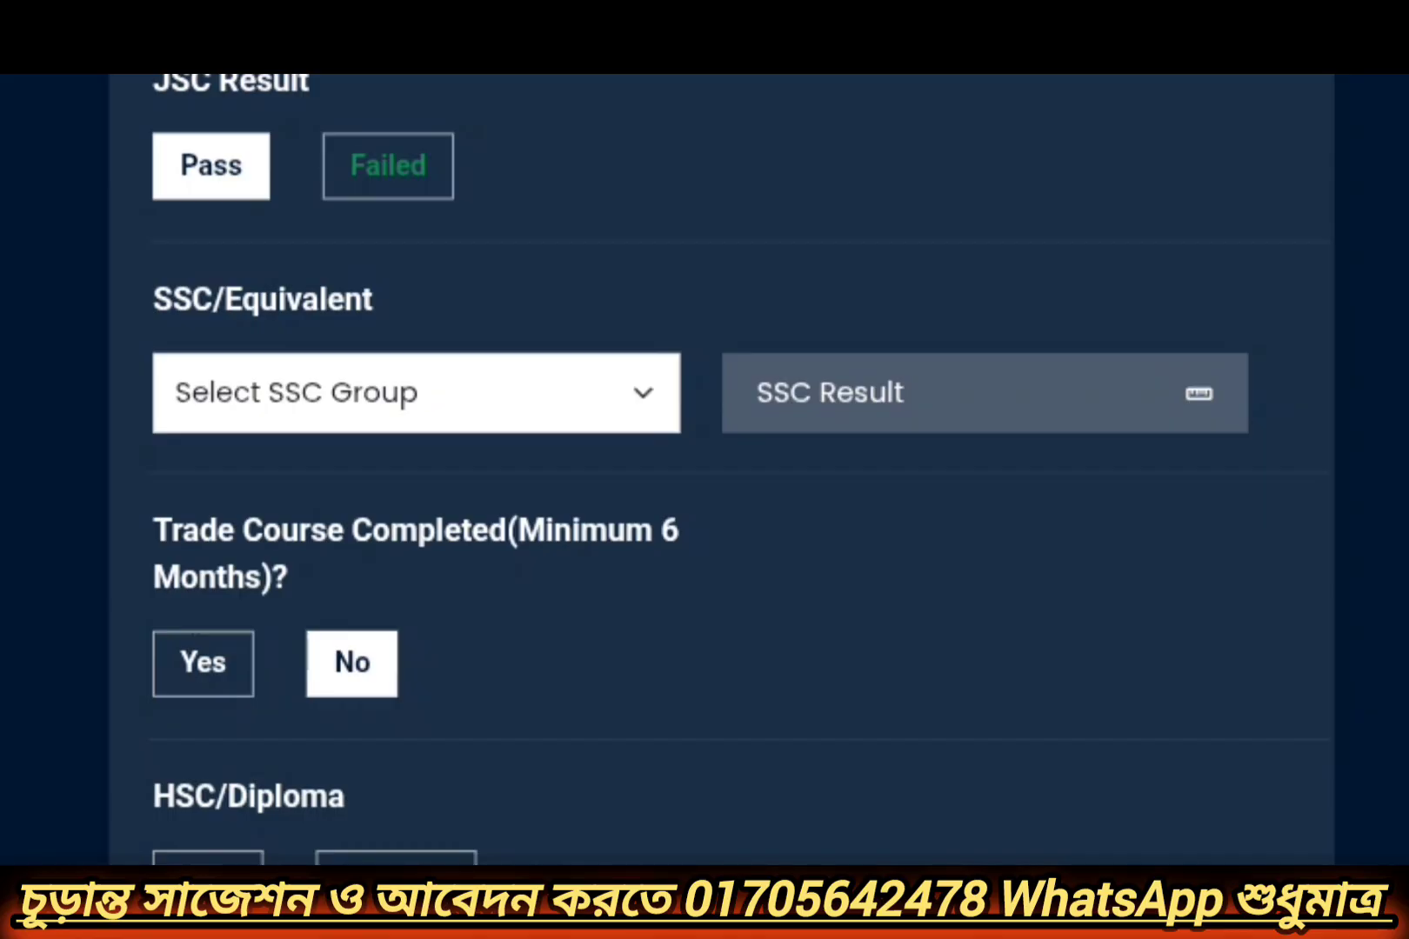
Try to select Science as the SSC group
click(417, 392)
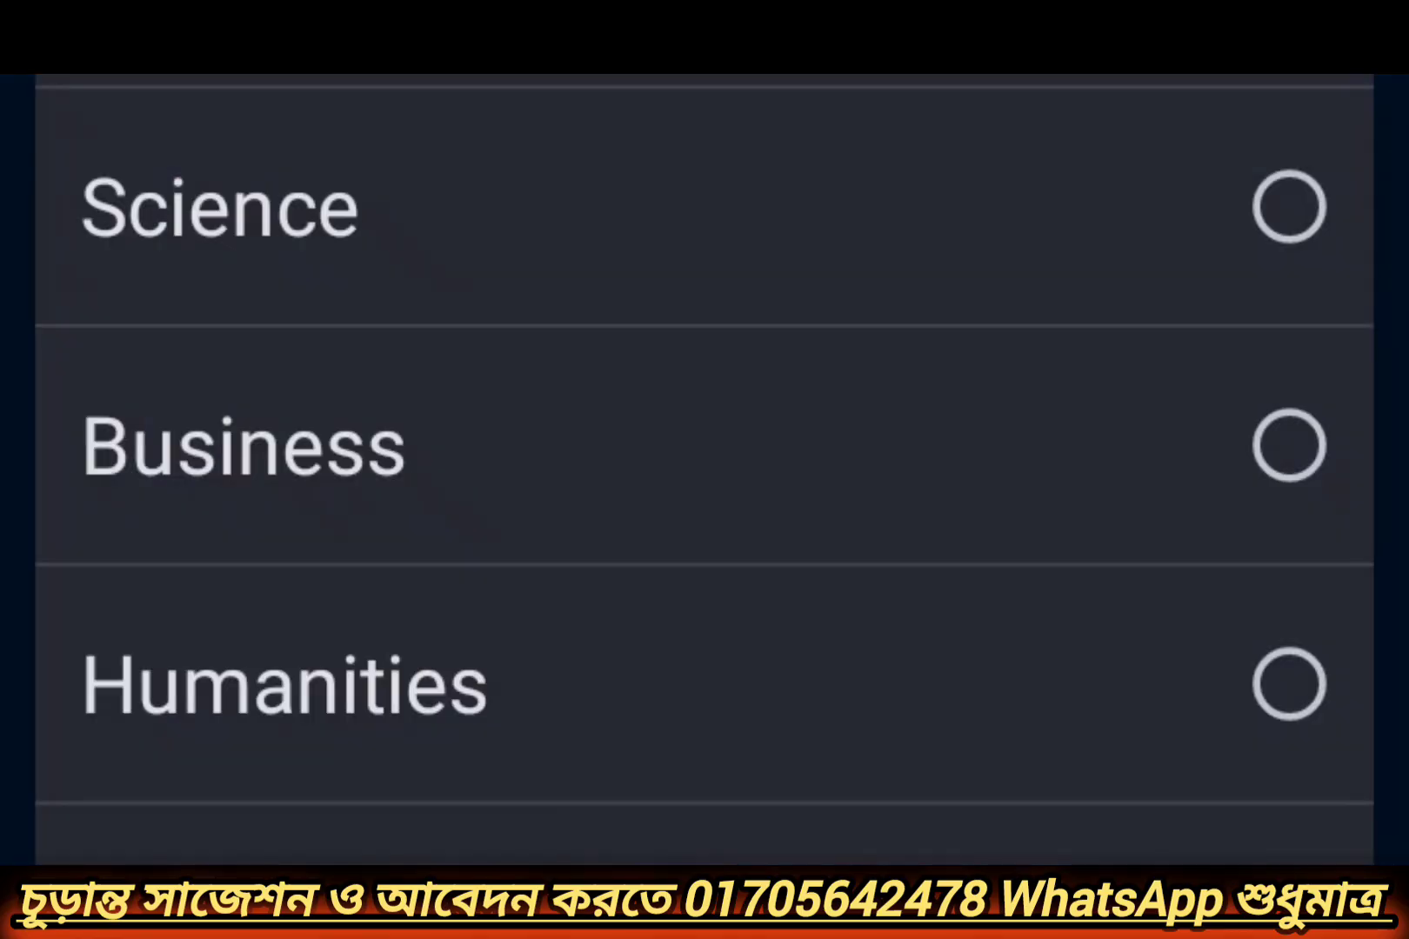
click(704, 207)
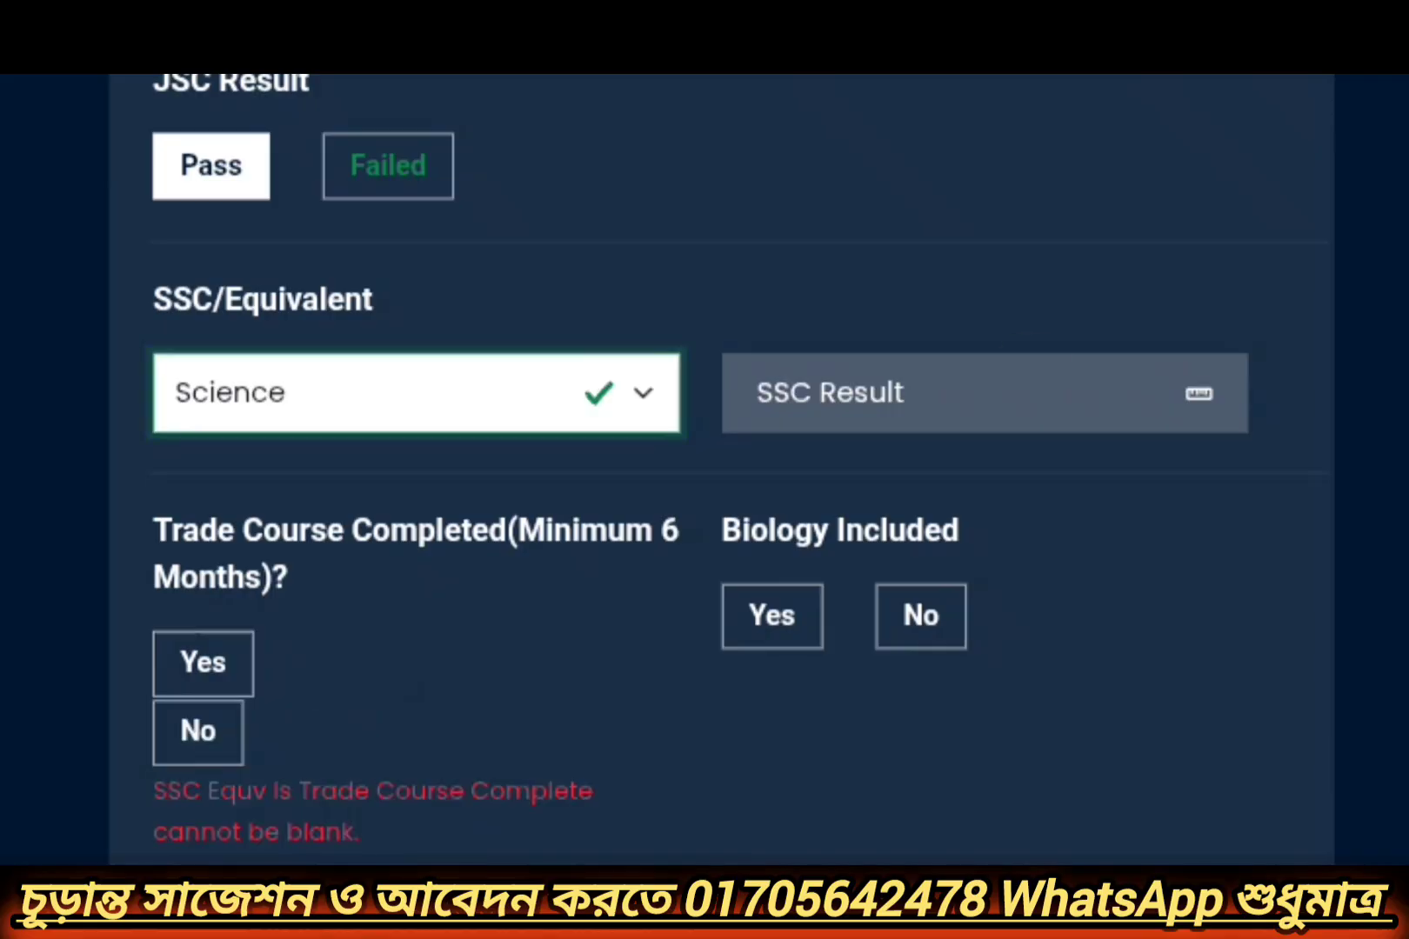
click(1029, 374)
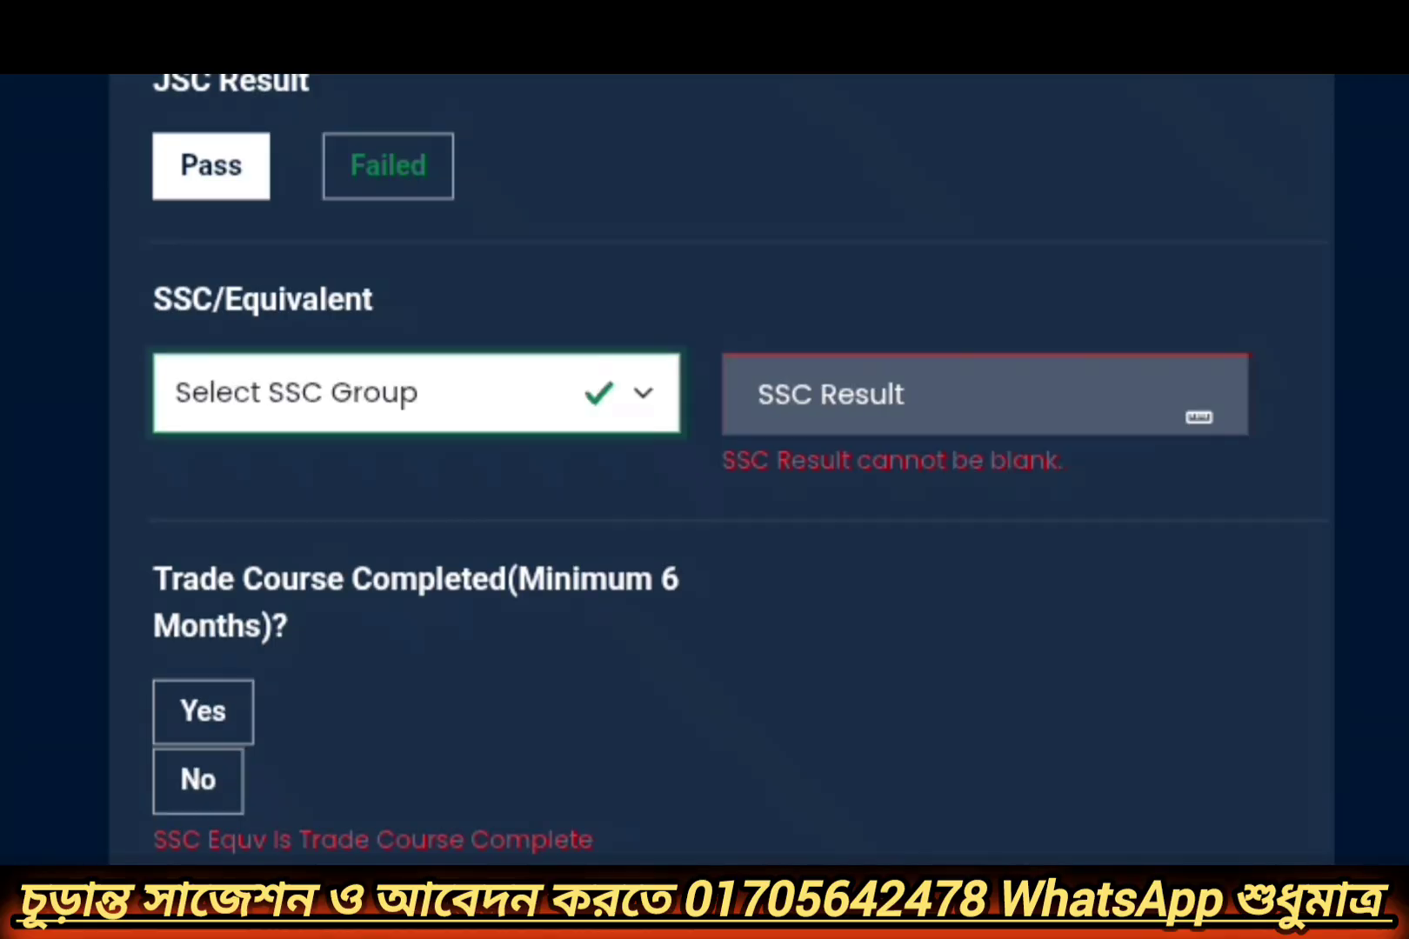
Complete the SSC/Equivalent section with the Science group, a result of 3.31 and No for the trade course
click(586, 411)
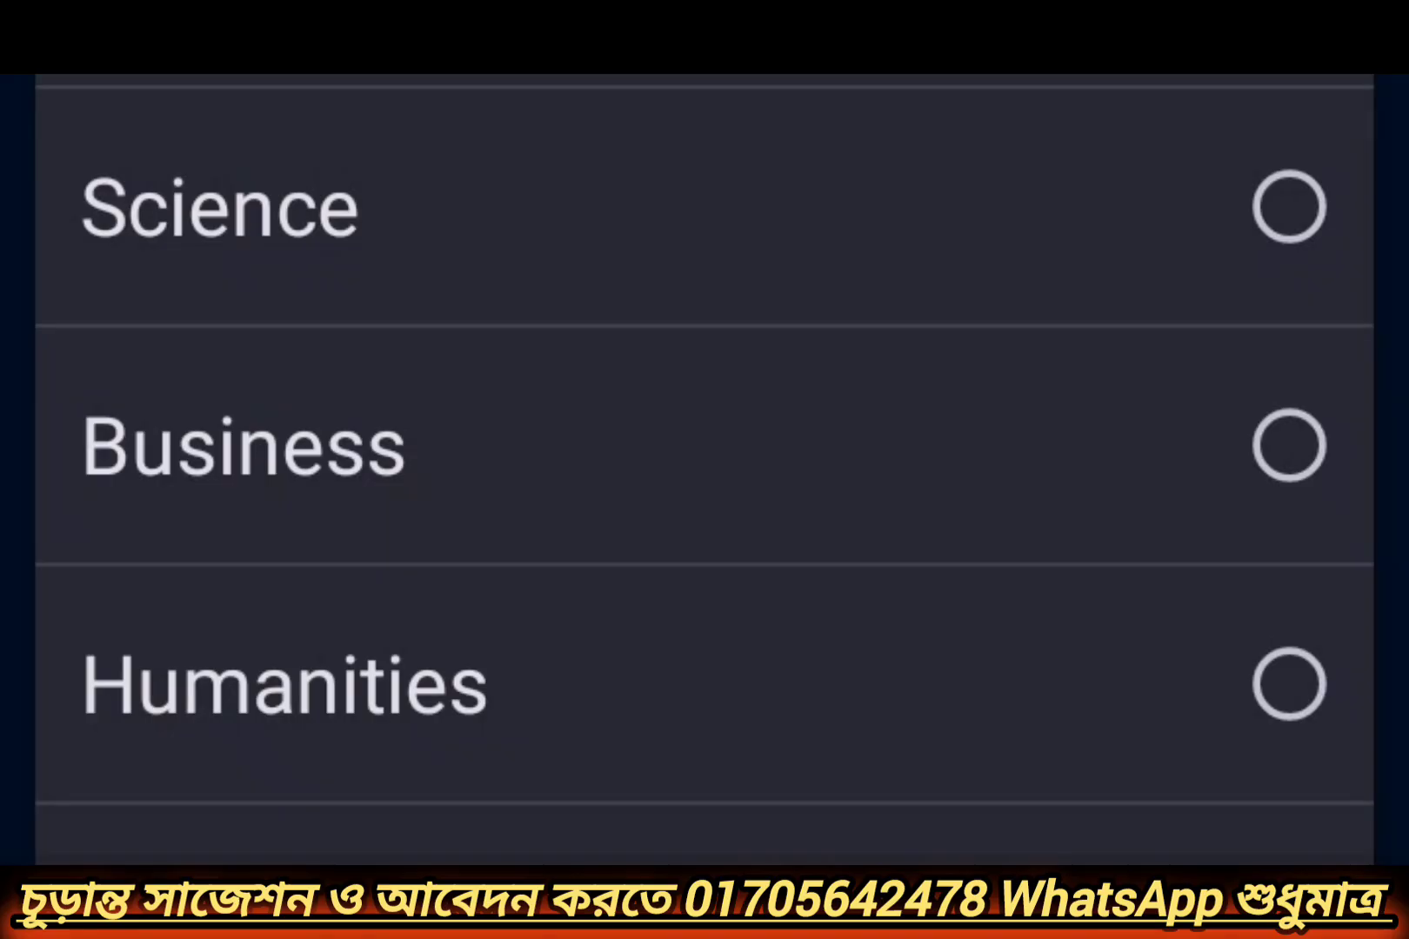
click(1289, 207)
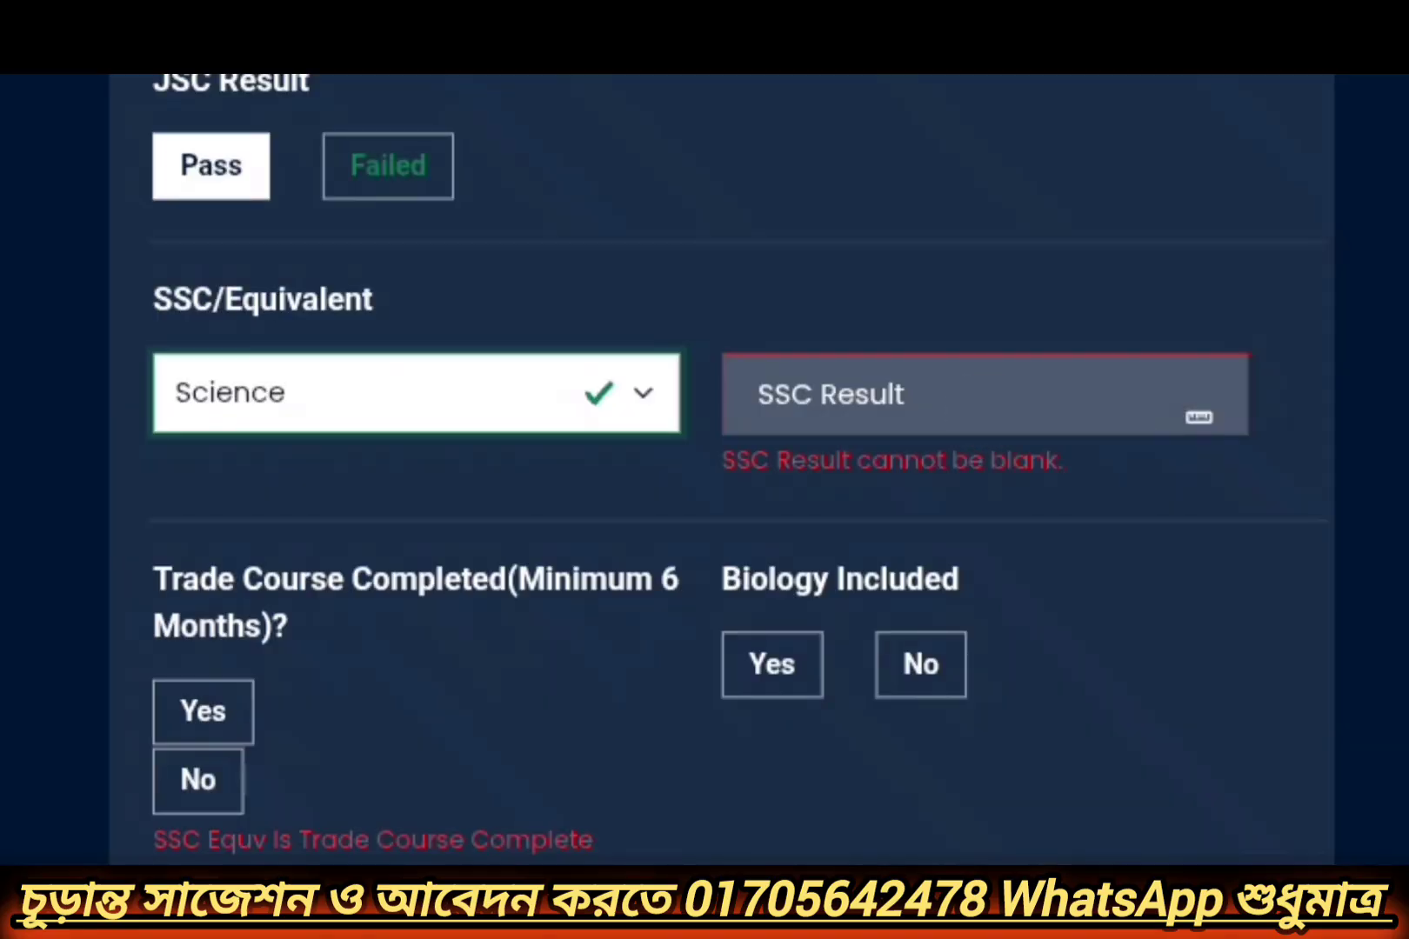
click(985, 394)
text(3.31)
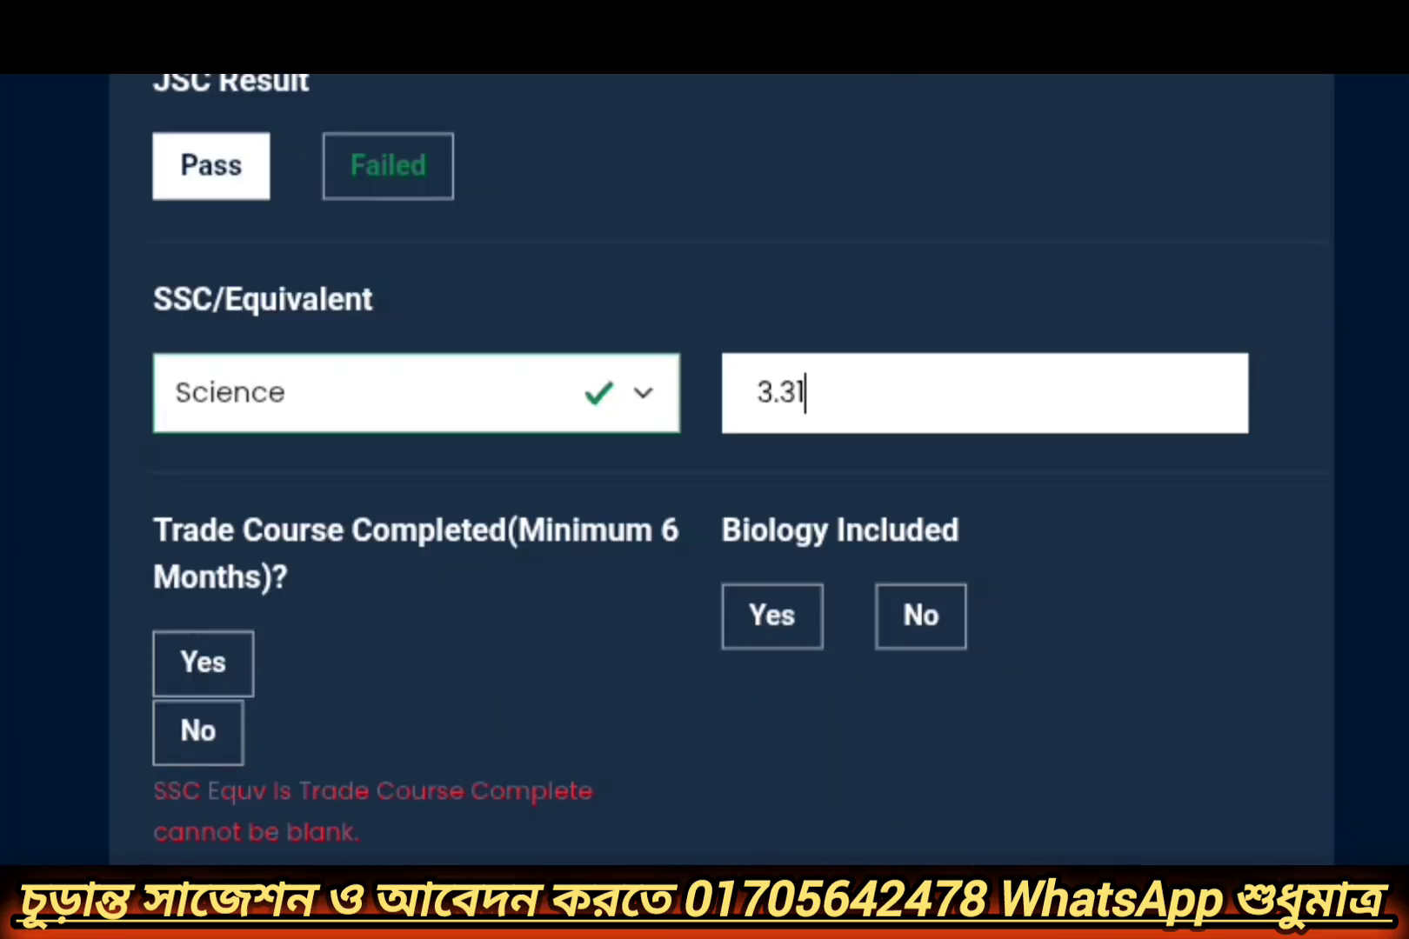
click(198, 732)
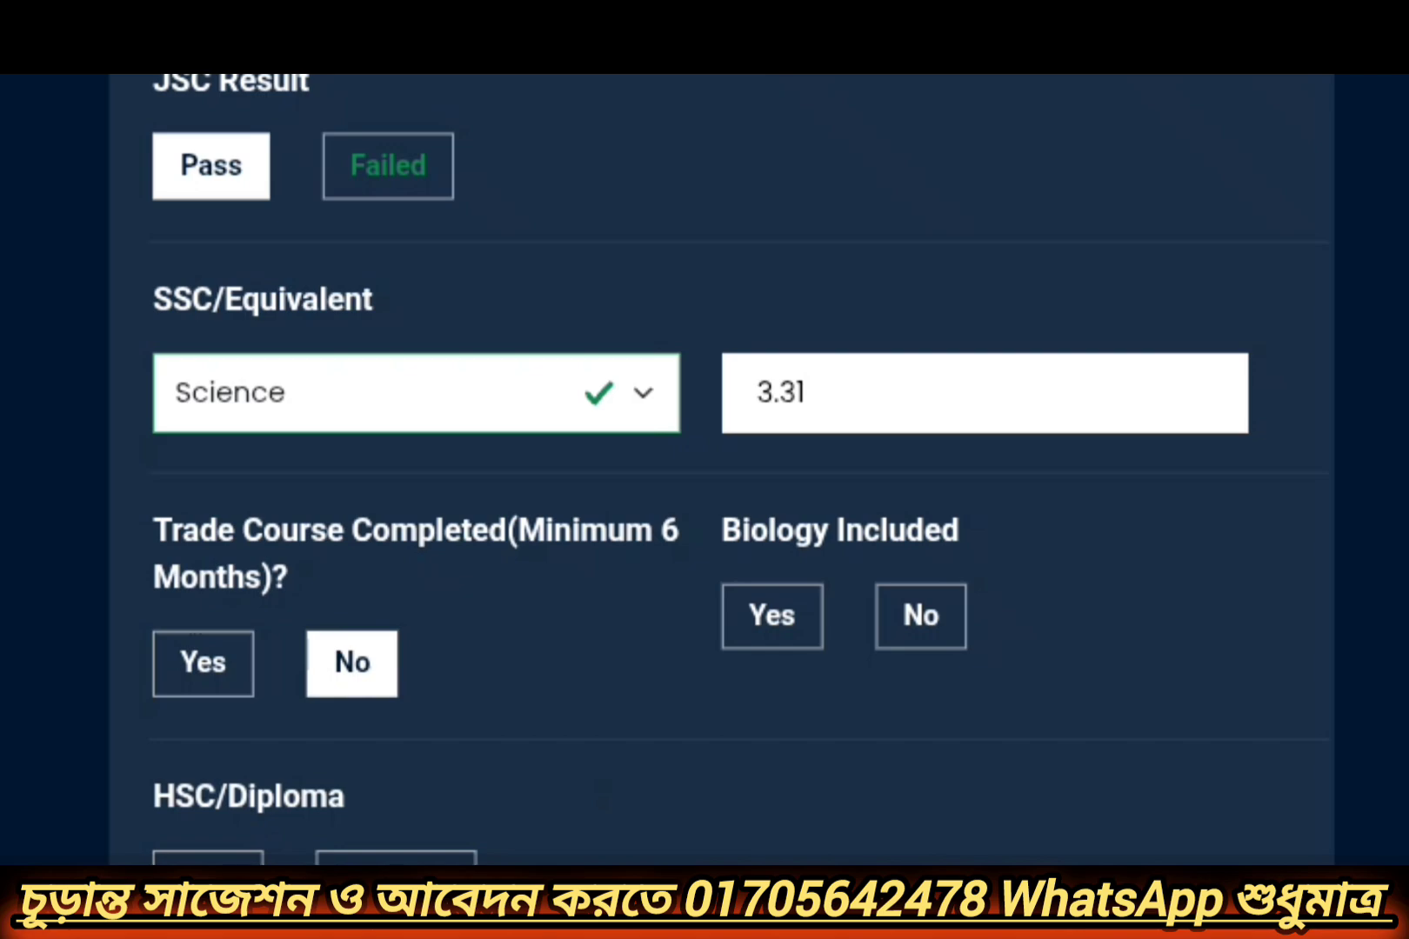
Open the HSC group choices in the HSC/Diploma section
scroll(704, 470, down, 5)
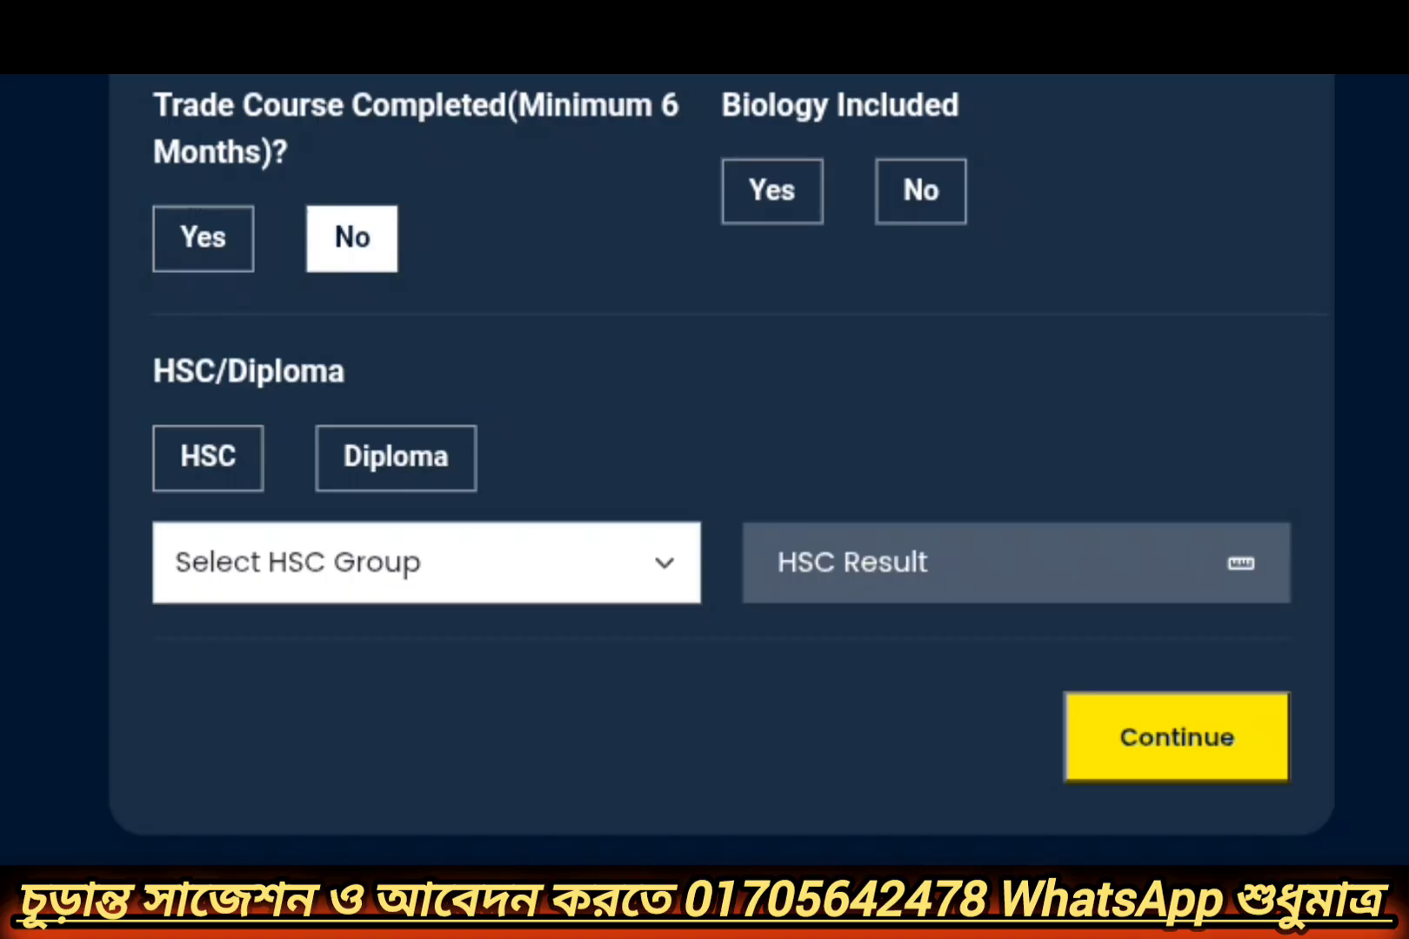
click(587, 600)
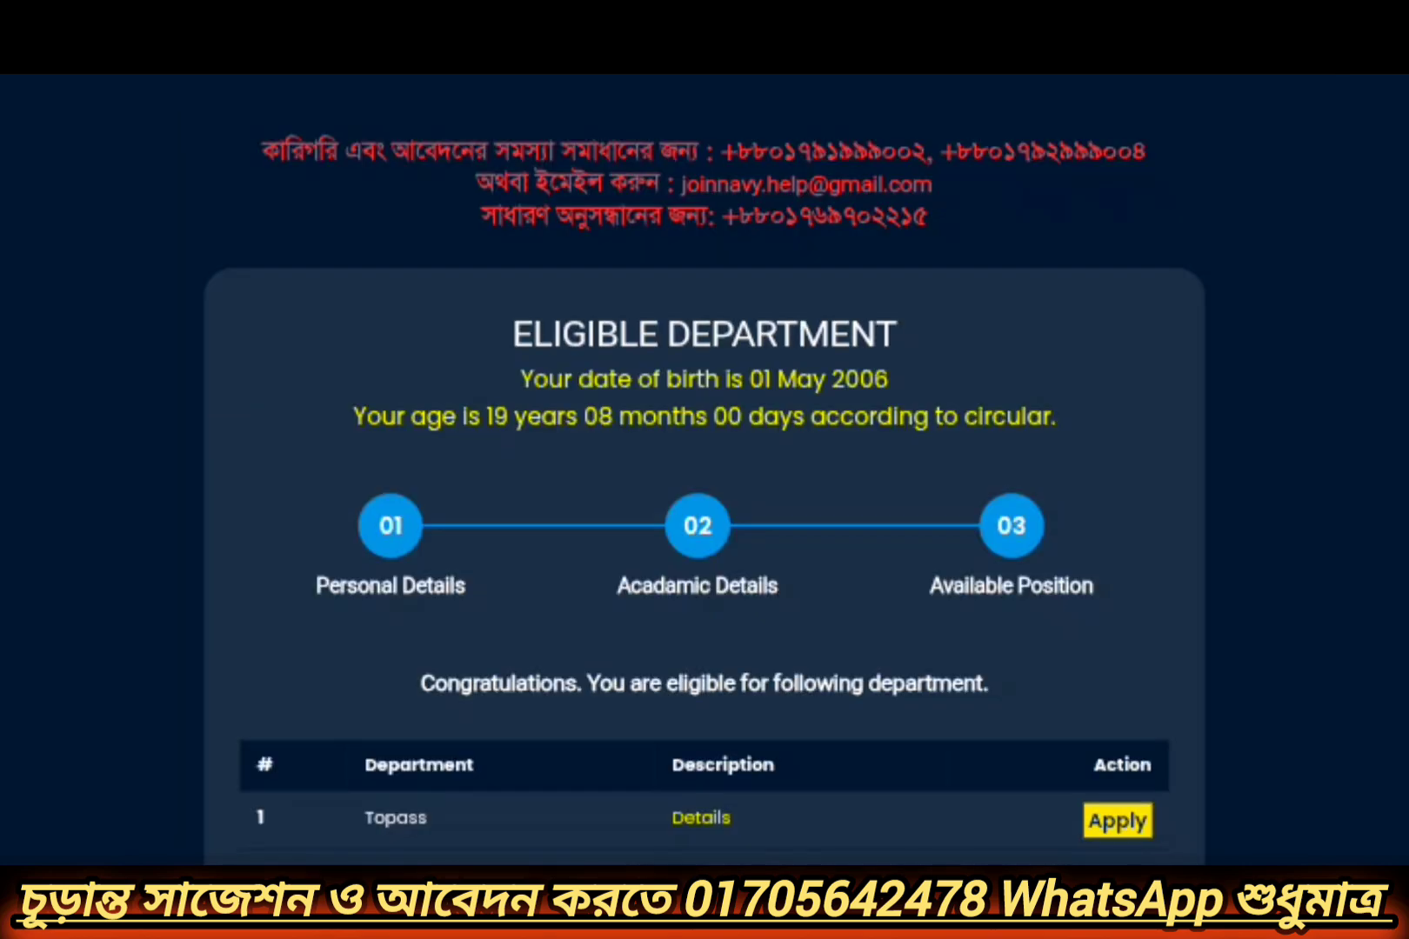
Apply for the Topass department from the list of eligible departments
scroll(346, 442, up, 3)
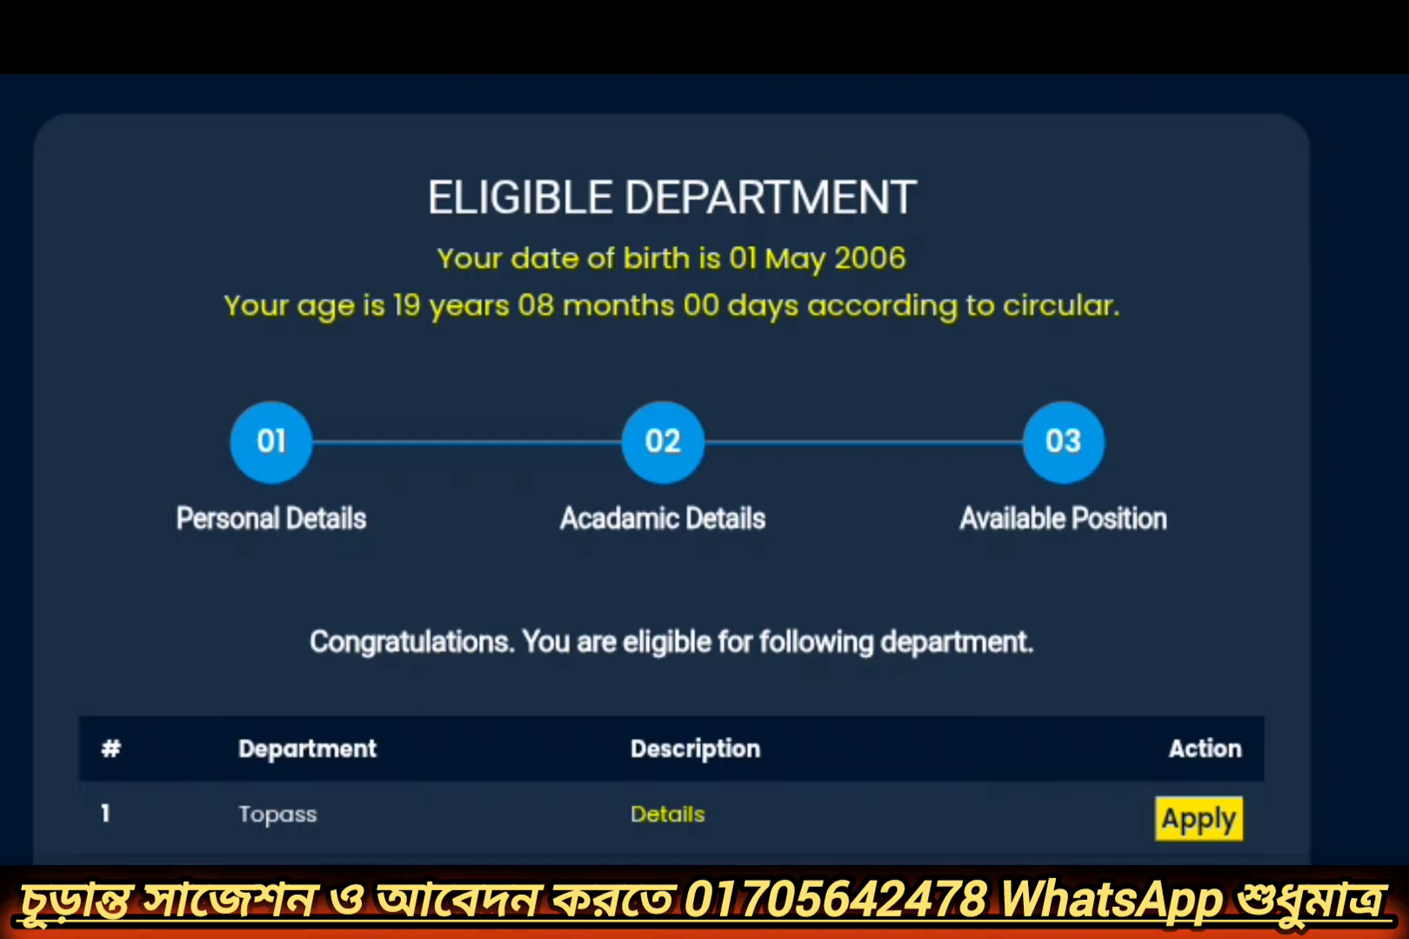
click(1218, 819)
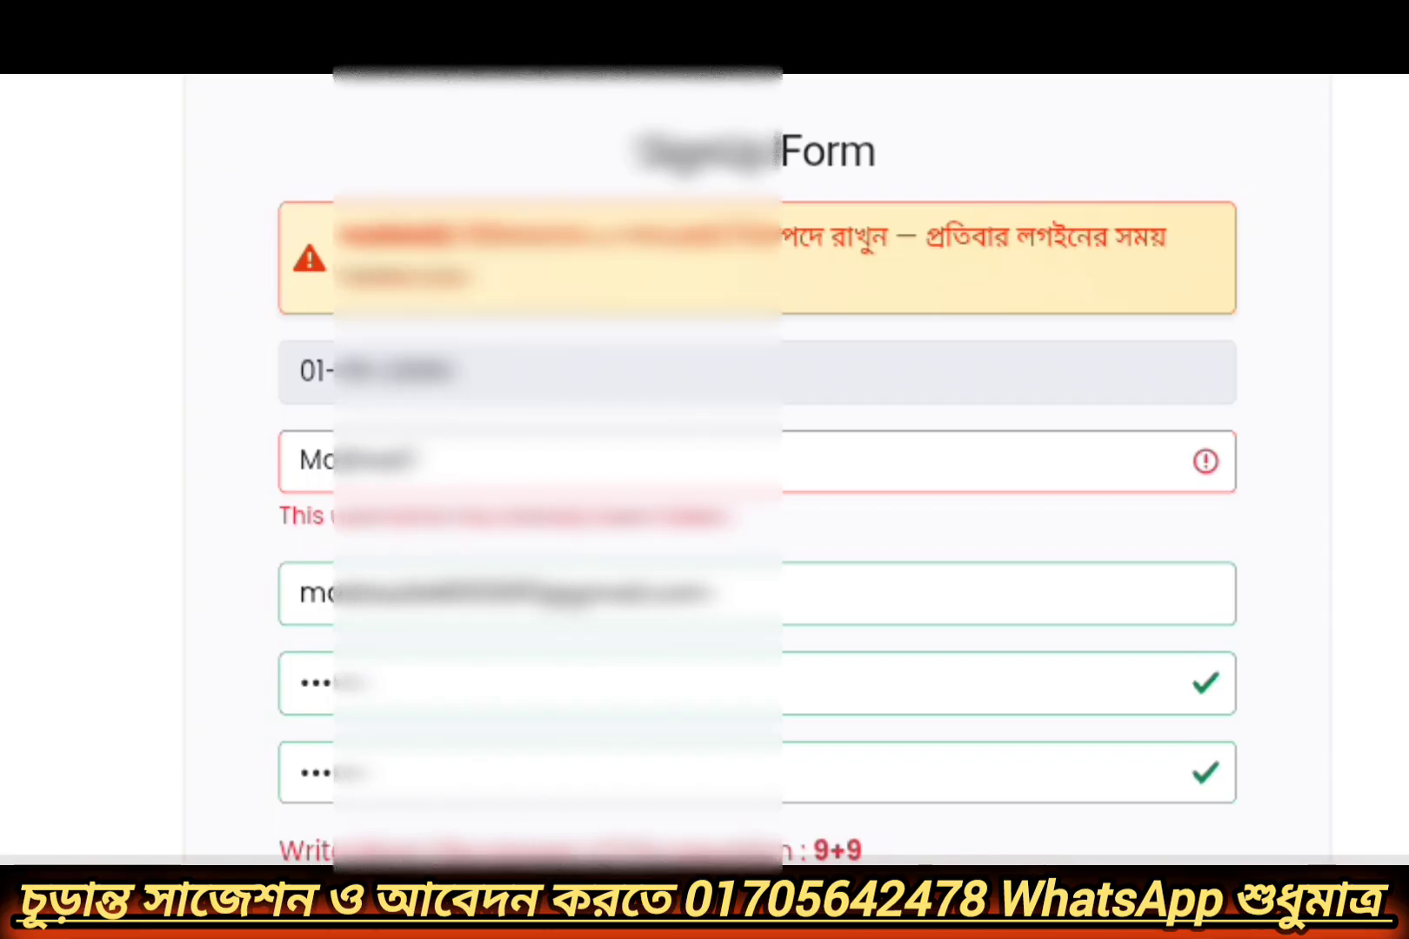
Answer the sign-up form's equation with 9 and submit the sign-up
scroll(757, 470, down, 3)
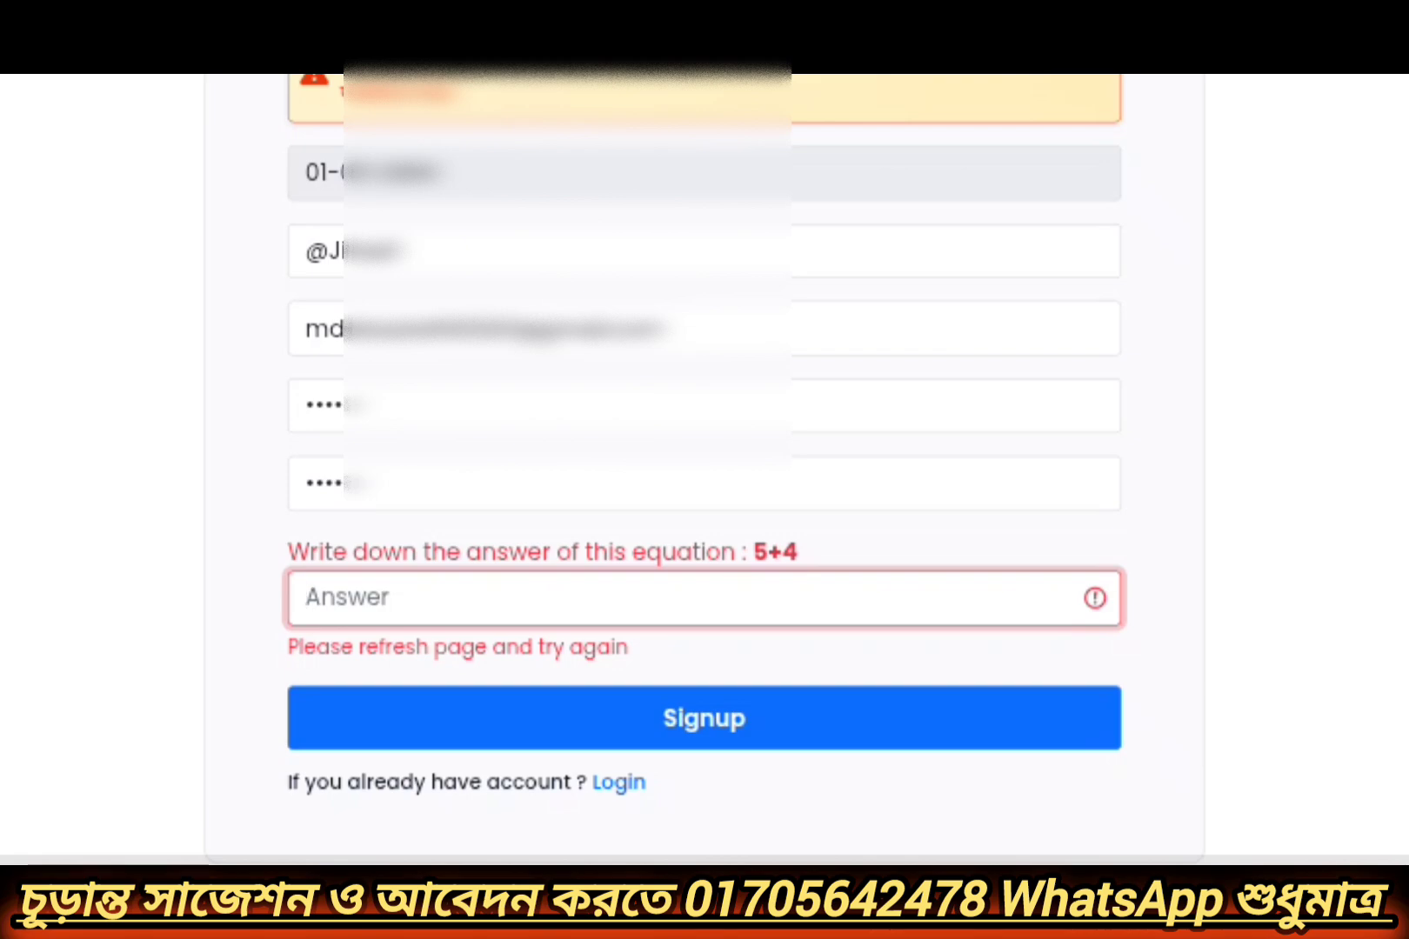
text(9)
click(1017, 707)
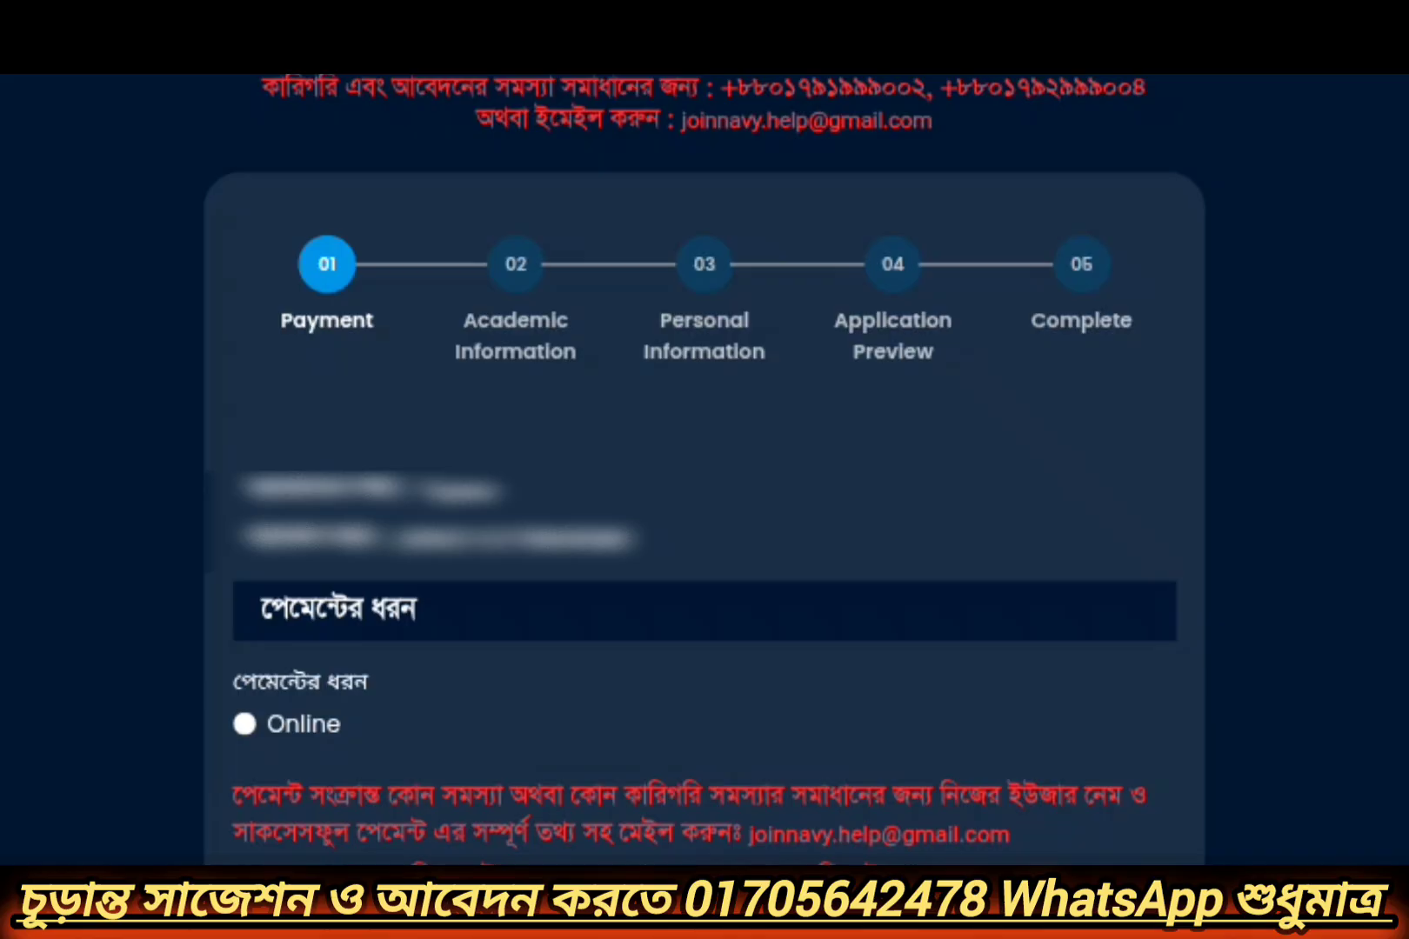
Choose Online as the payment type, agree to the payment conditions and continue with the application
scroll(704, 470, up, 2)
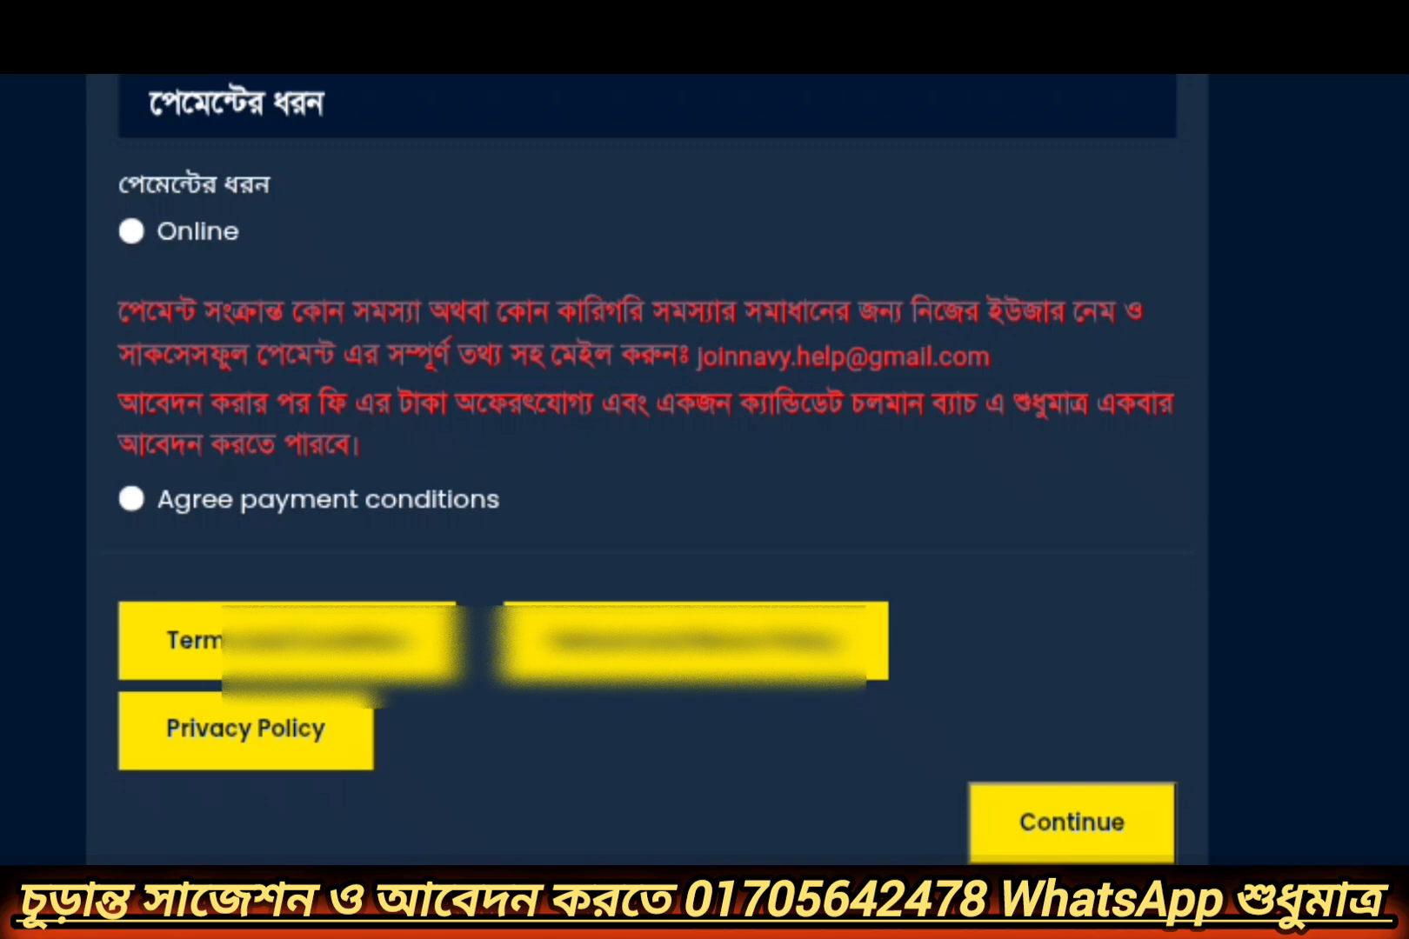
click(132, 230)
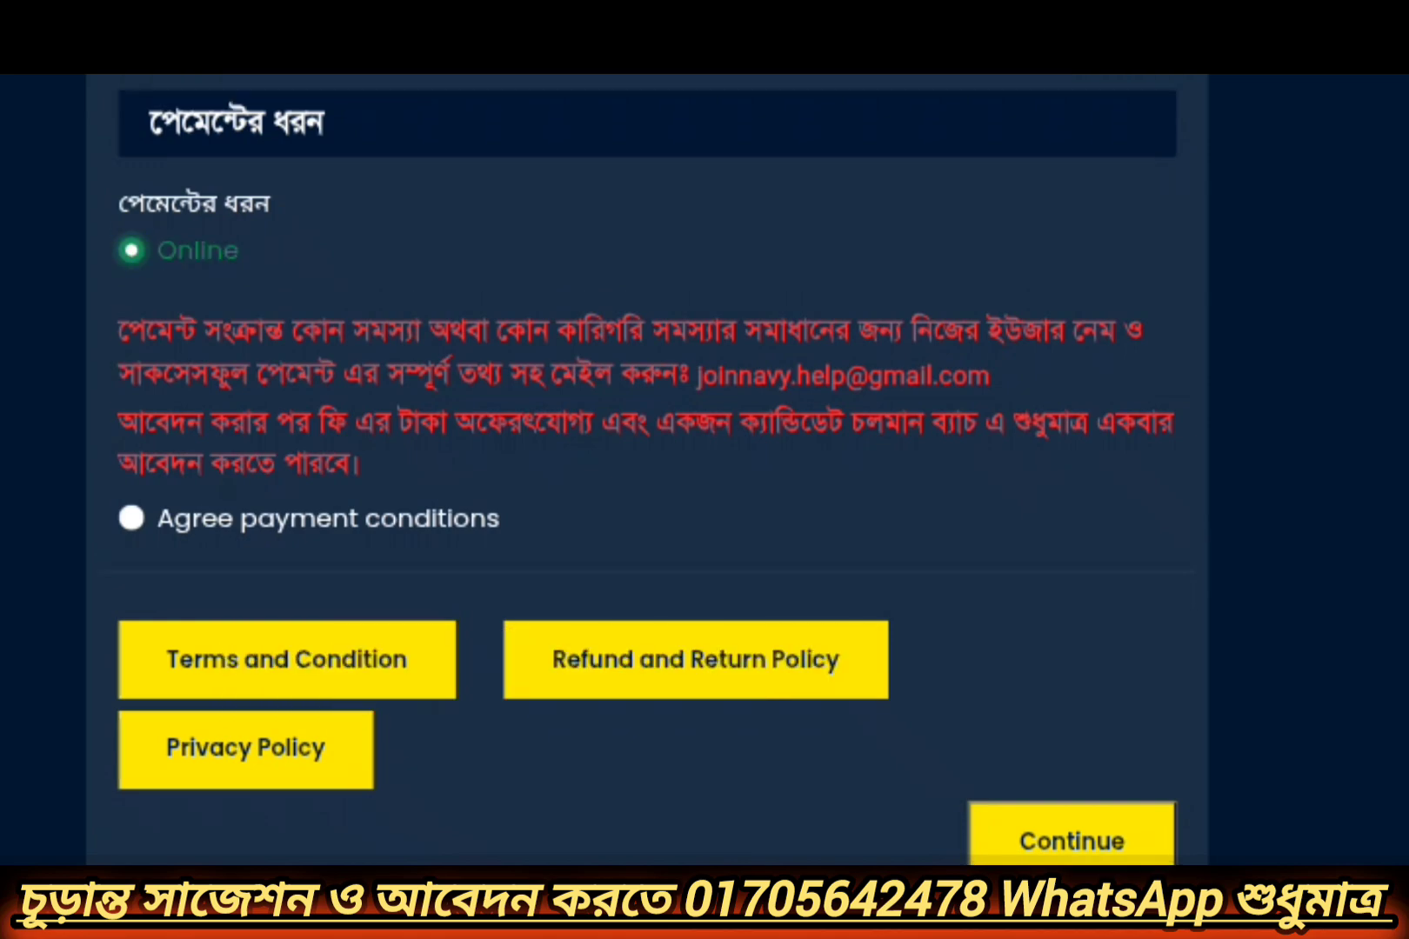
click(132, 518)
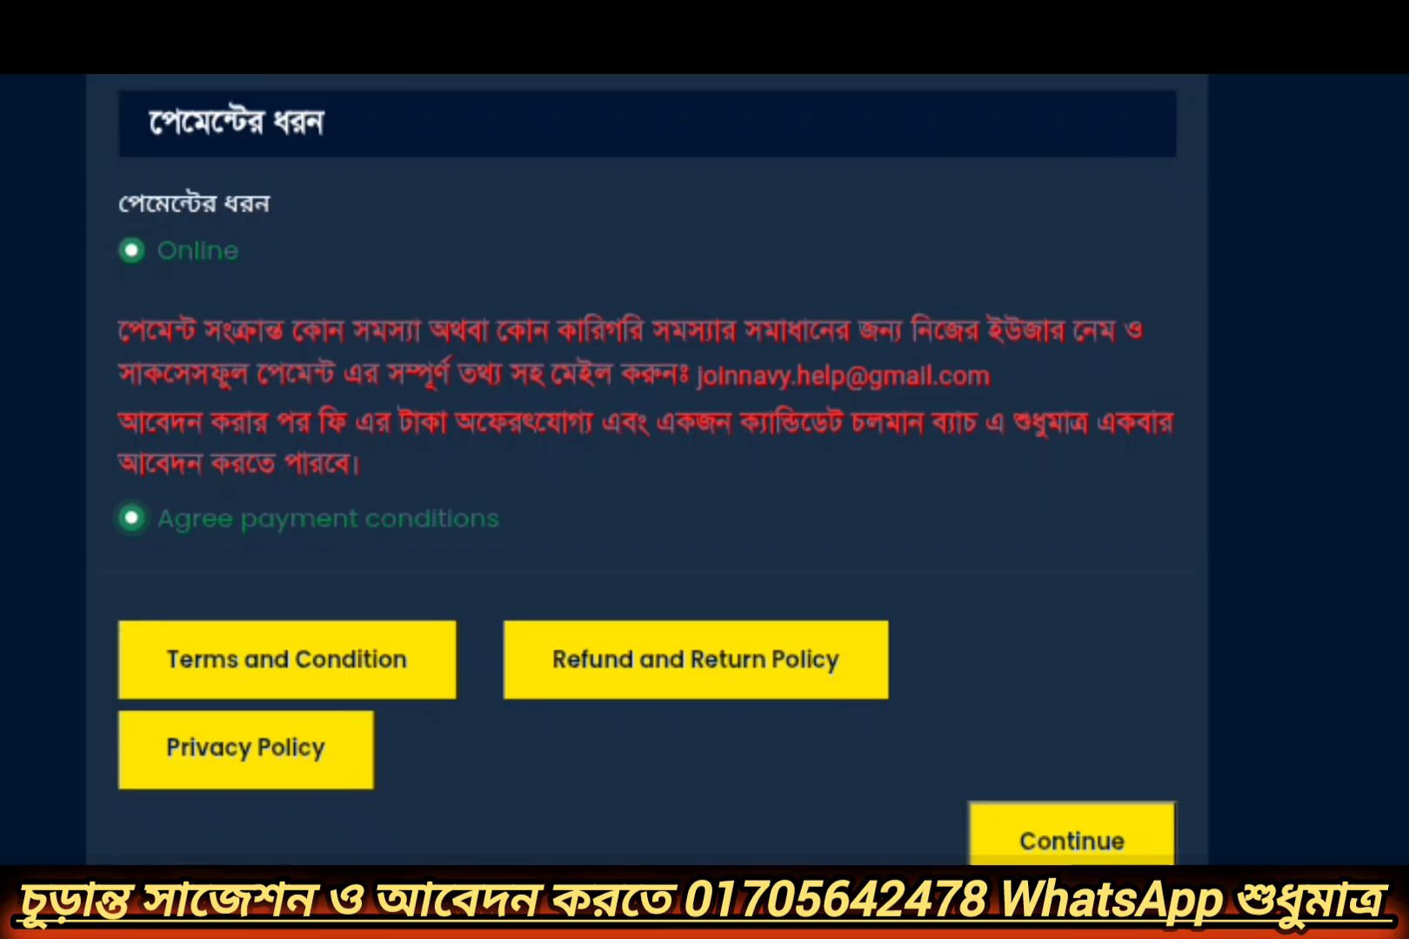
click(1072, 836)
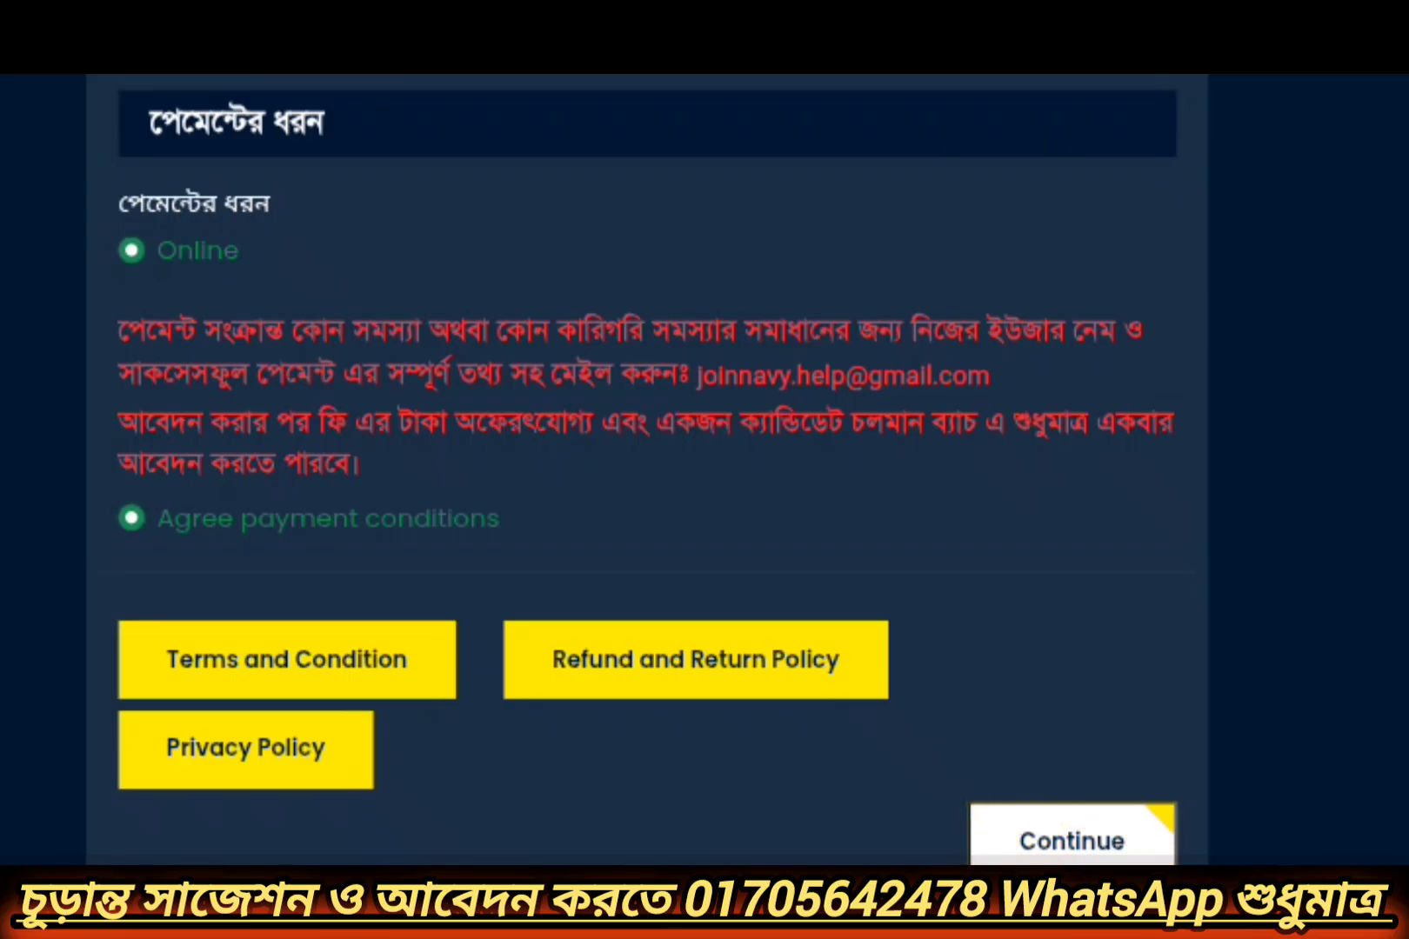